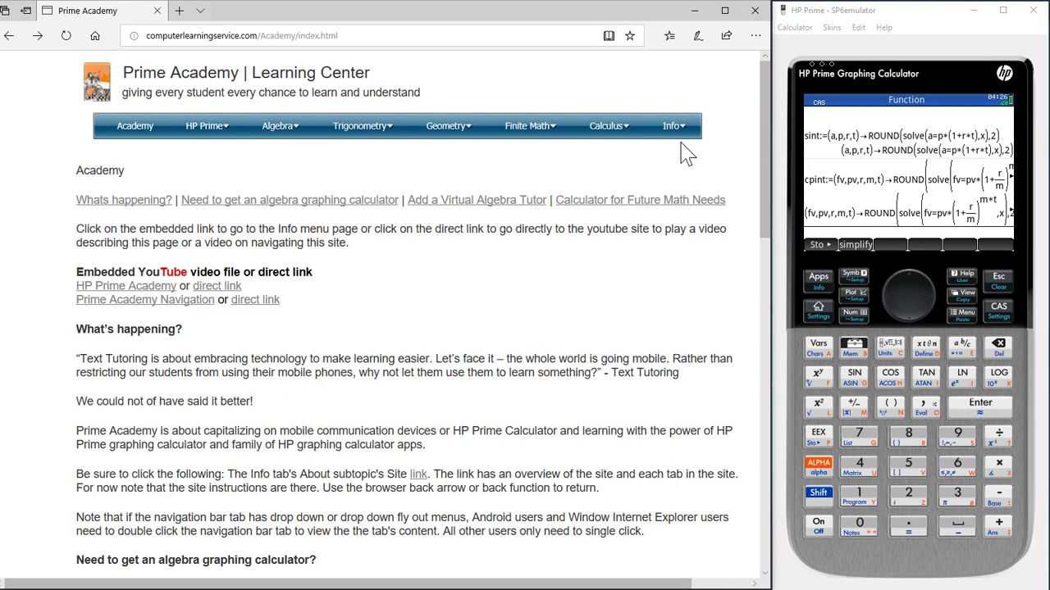
# Go to the Info > Immediate Mode - CAS Vars page and its Finite Math section
pyautogui.click(676, 131)
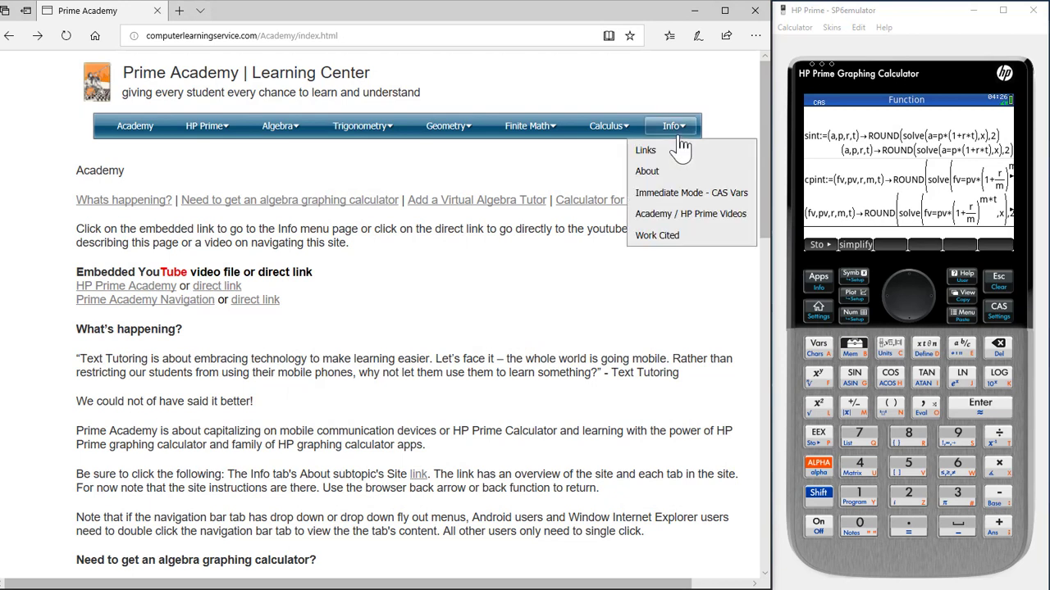
pyautogui.click(672, 197)
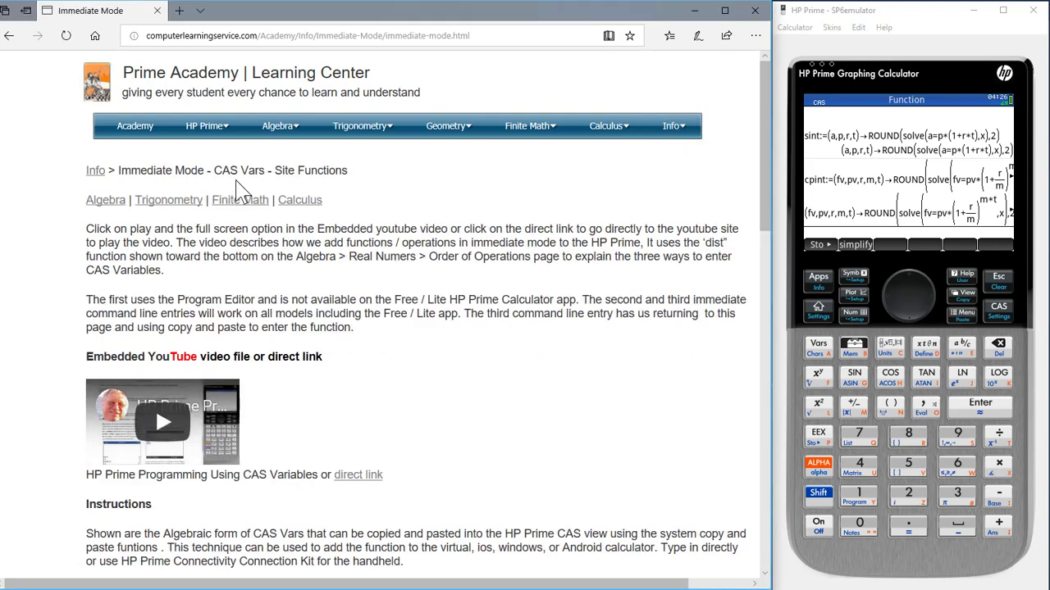
pyautogui.click(242, 208)
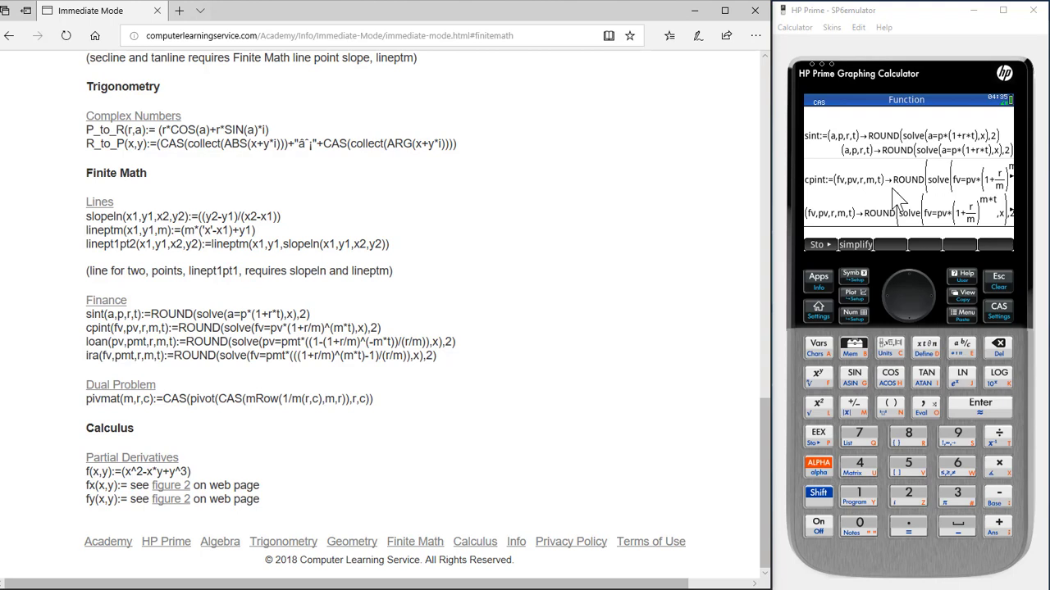
# Copy the loan(pv,pmt,r,m,t) line from the web page and enter it in CAS
pyautogui.doubleClick(99, 343)
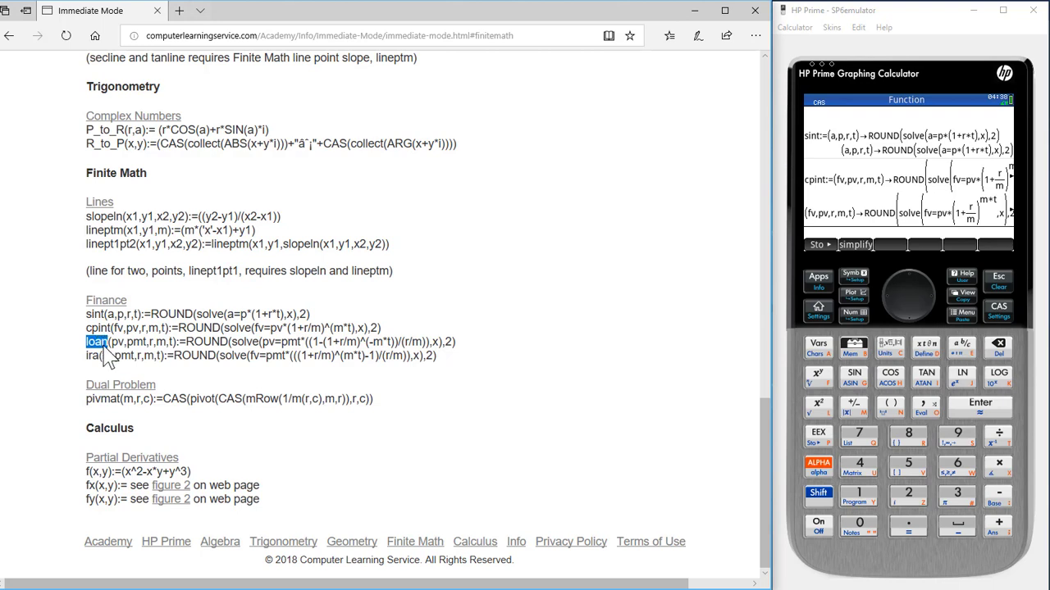
pyautogui.keyDown('shift'); pyautogui.click(453, 342); pyautogui.keyUp('shift')
pyautogui.rightClick(448, 341)
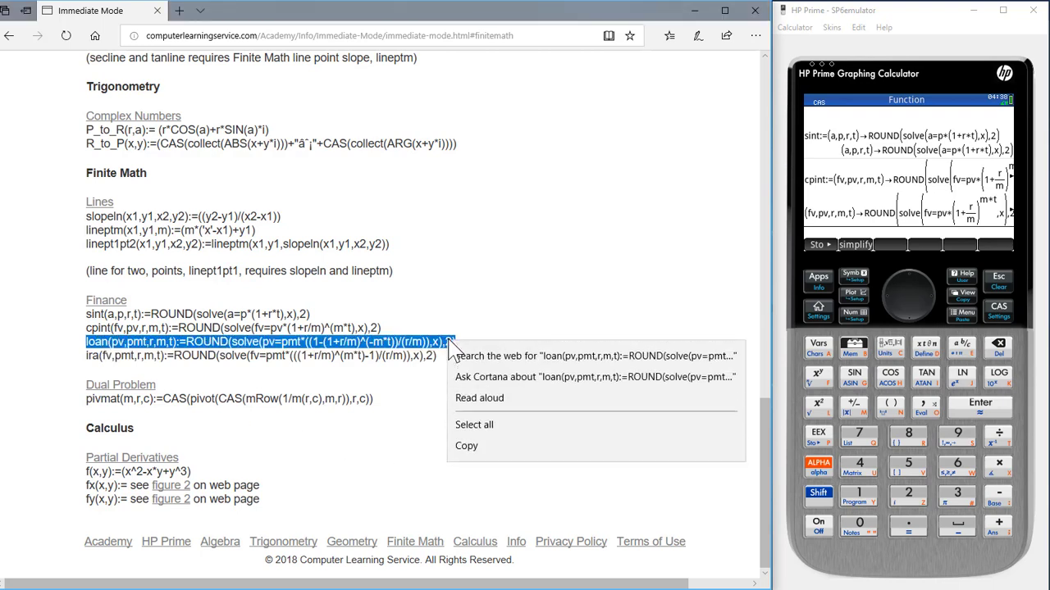
pyautogui.click(478, 447)
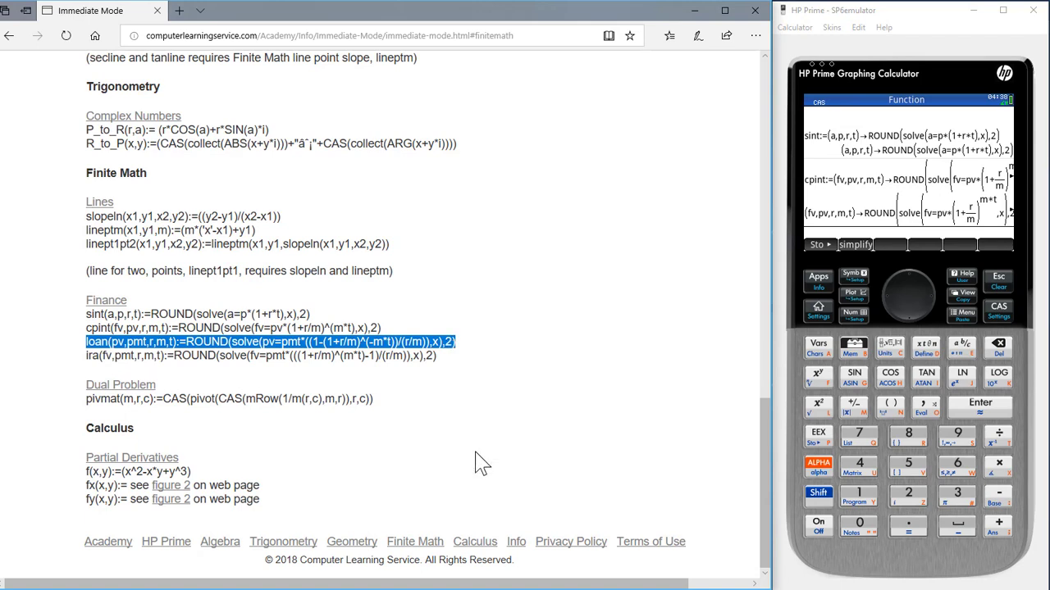
pyautogui.click(942, 61)
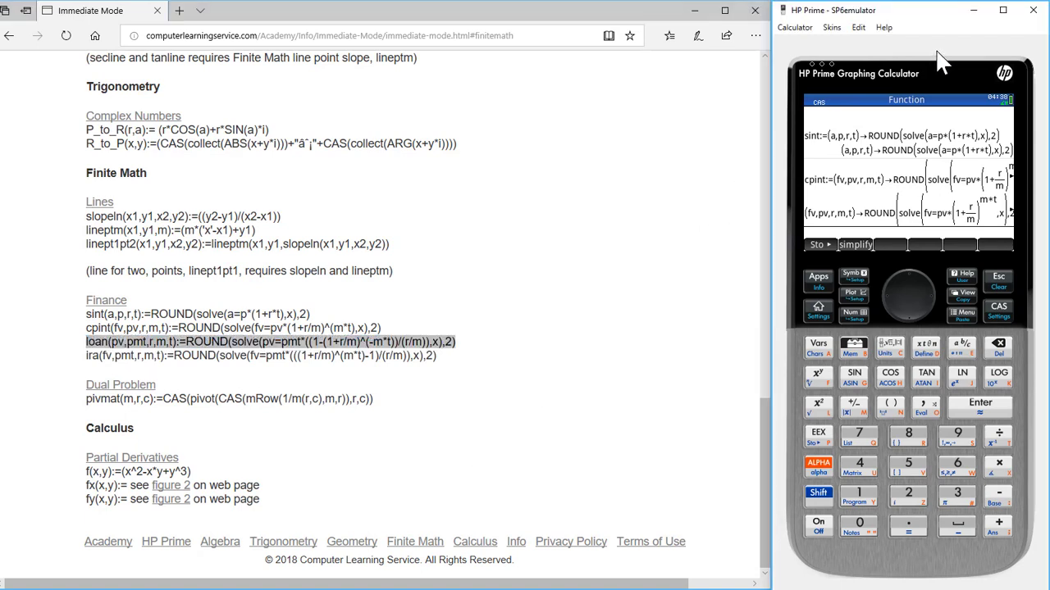
pyautogui.hotkey('ctrl', 'v')
pyautogui.press('Return')
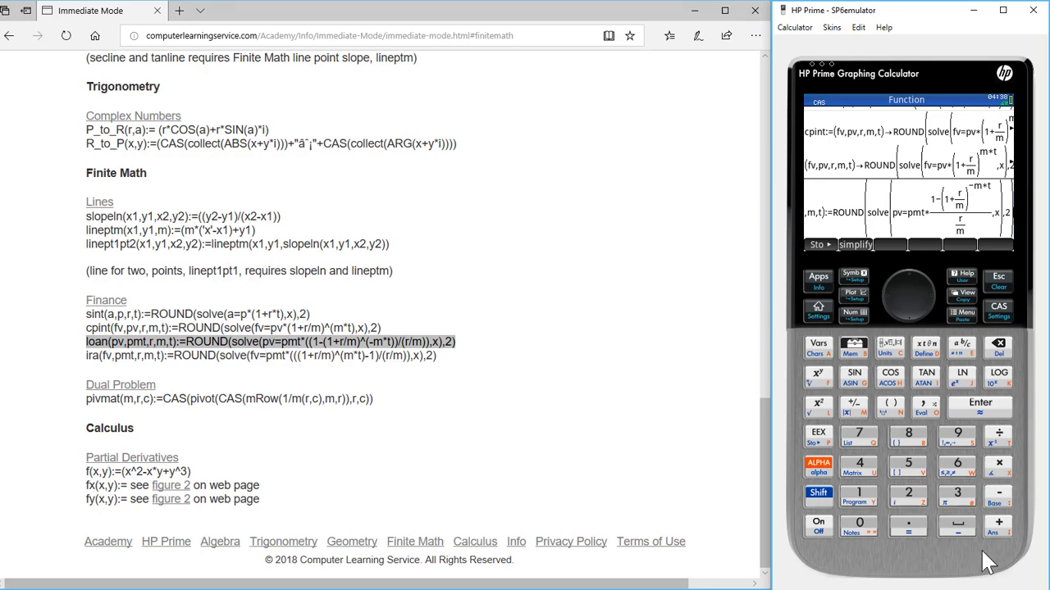
pyautogui.click(982, 410)
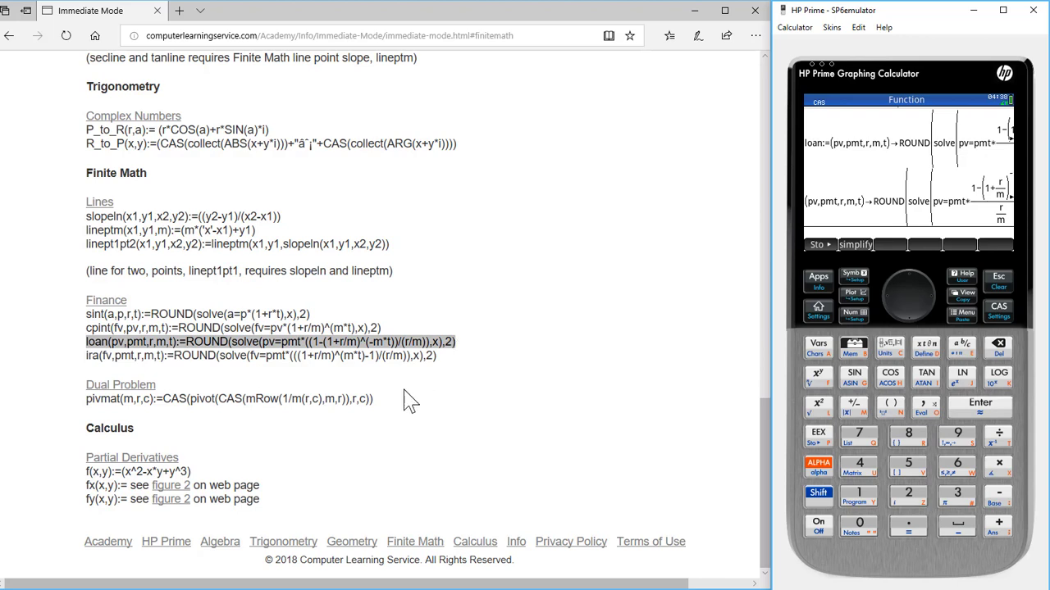
# Copy the ira(fv,pmt,r,m,t) line from the web page and enter it in CAS
pyautogui.click(369, 385)
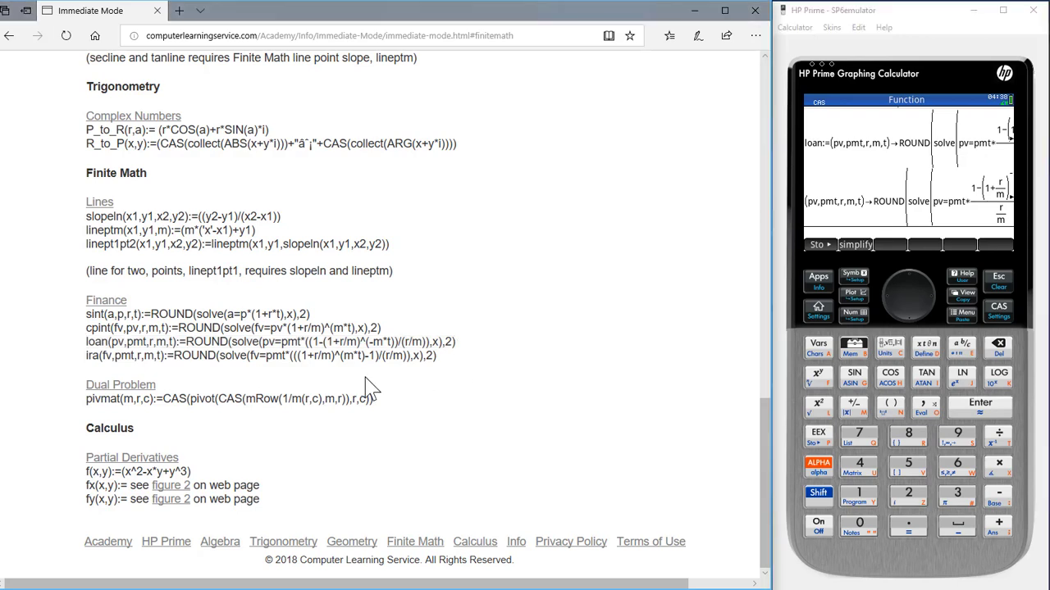
pyautogui.doubleClick(91, 357)
pyautogui.keyDown('shift'); pyautogui.click(441, 361); pyautogui.keyUp('shift')
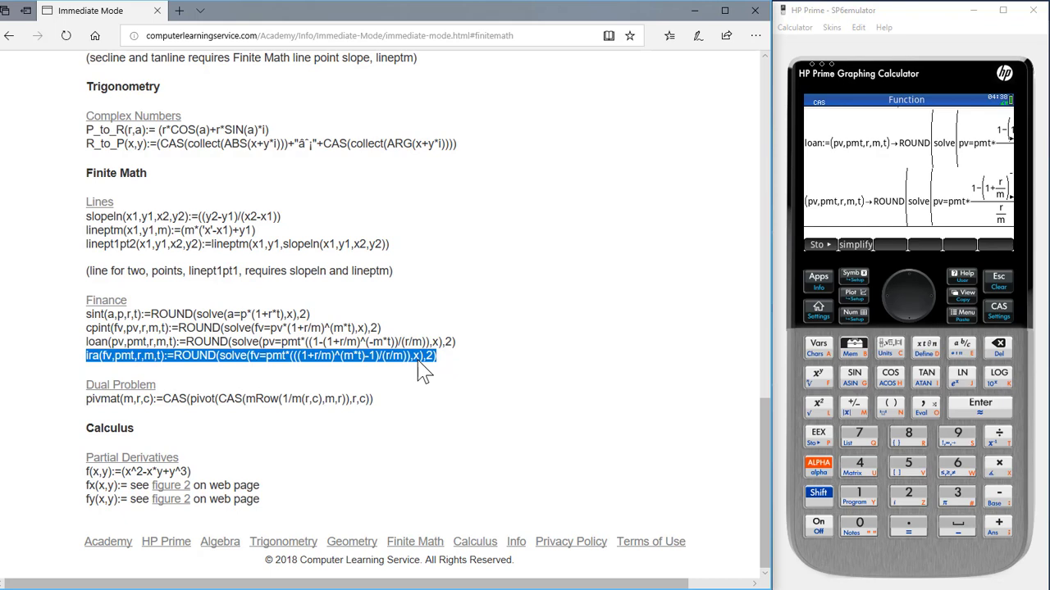
pyautogui.rightClick(415, 361)
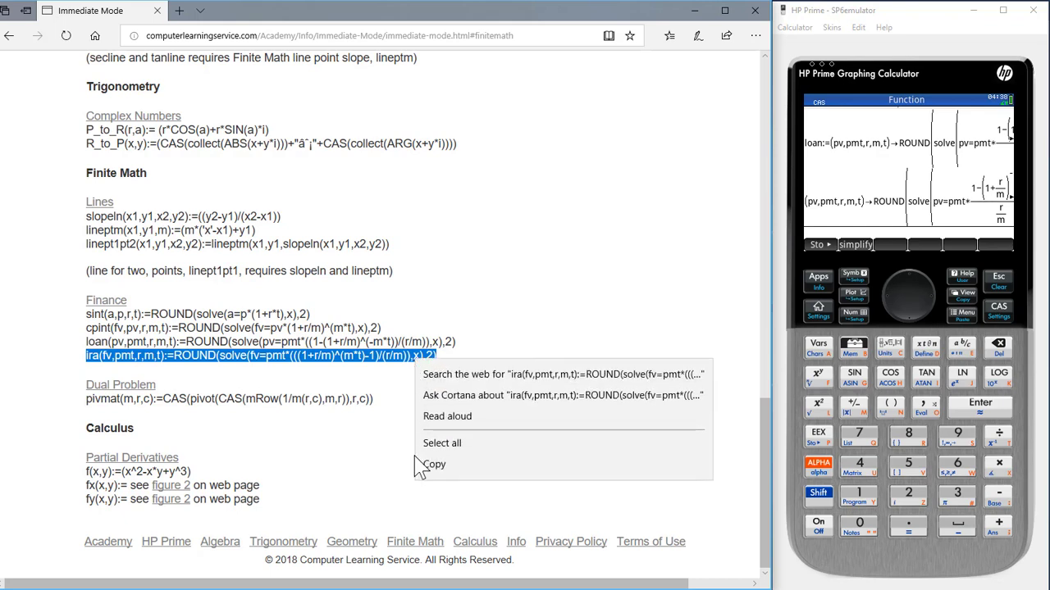
pyautogui.click(430, 465)
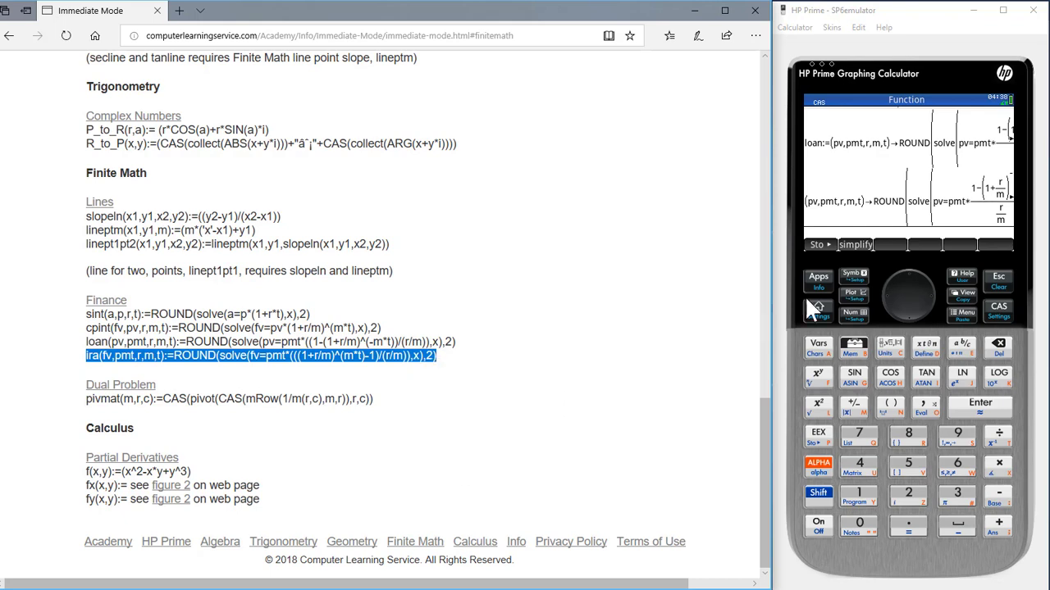
pyautogui.click(884, 264)
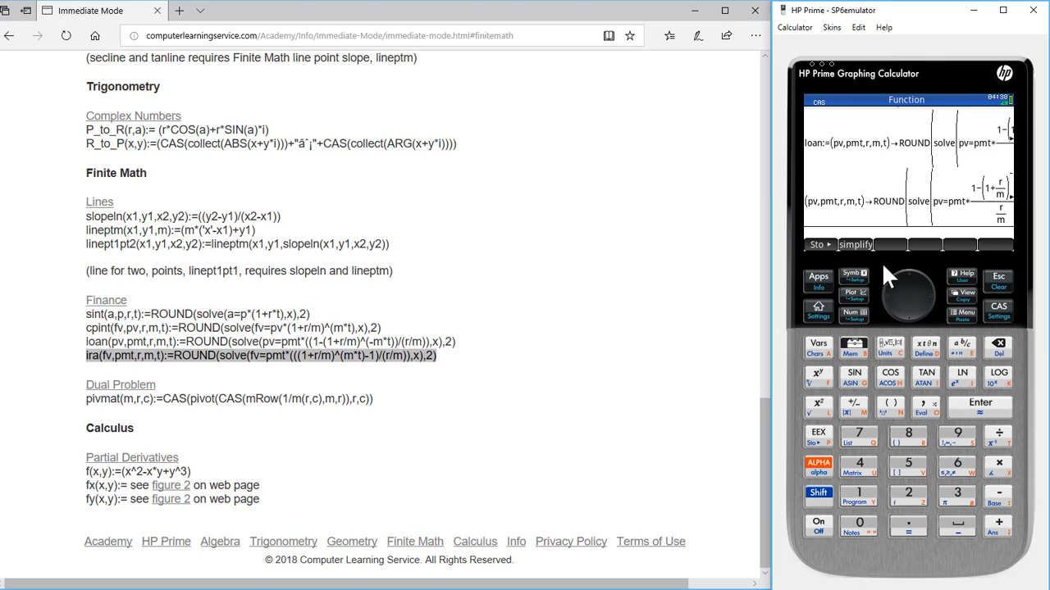
pyautogui.hotkey('ctrl', 'v')
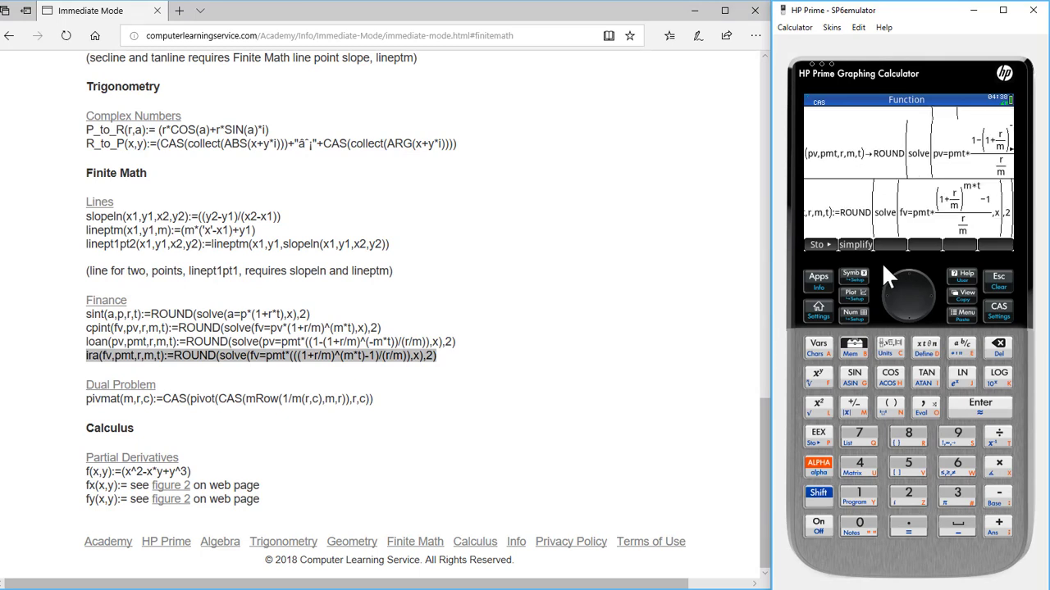
pyautogui.click(980, 403)
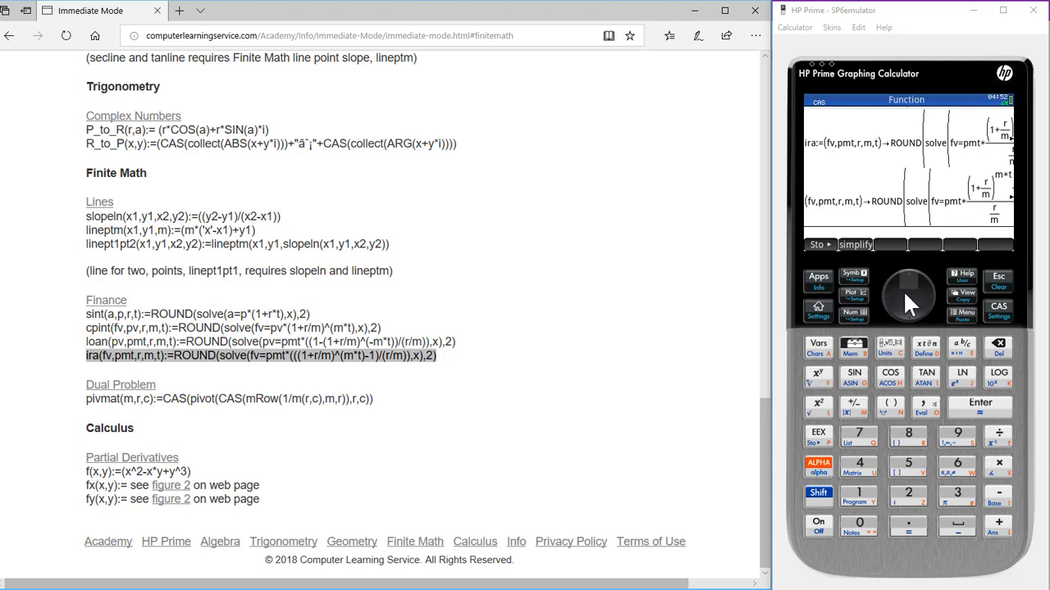
# List the CAS programs through Vars > CAS > Program
pyautogui.click(818, 348)
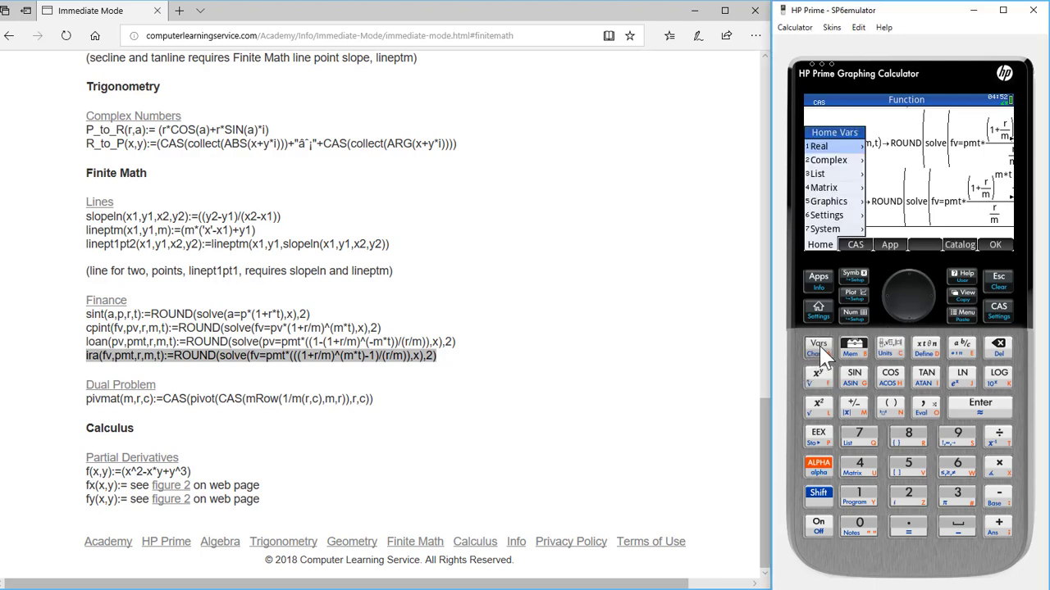
pyautogui.click(858, 246)
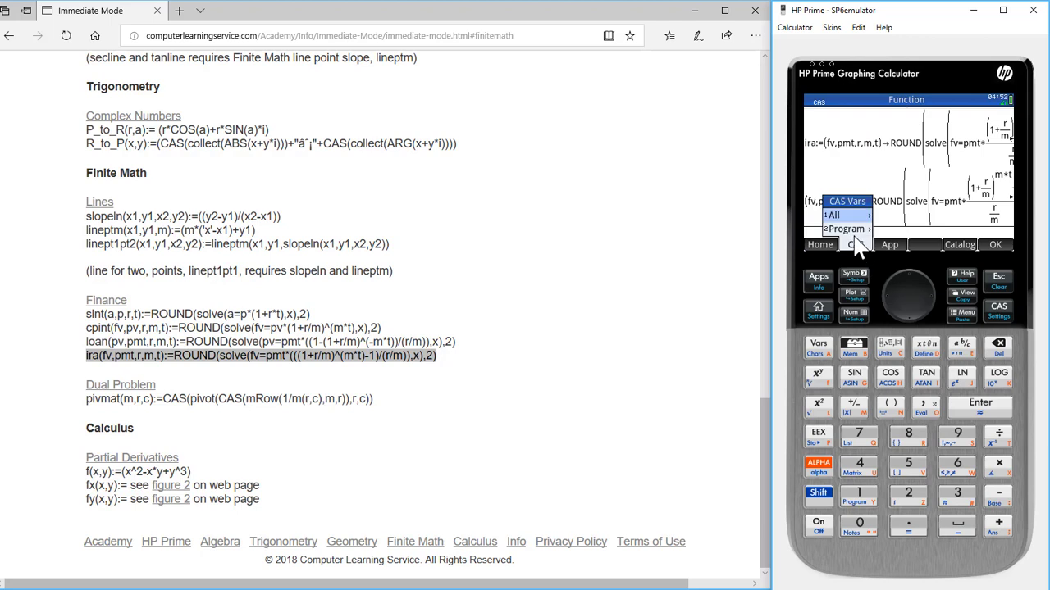
pyautogui.click(857, 231)
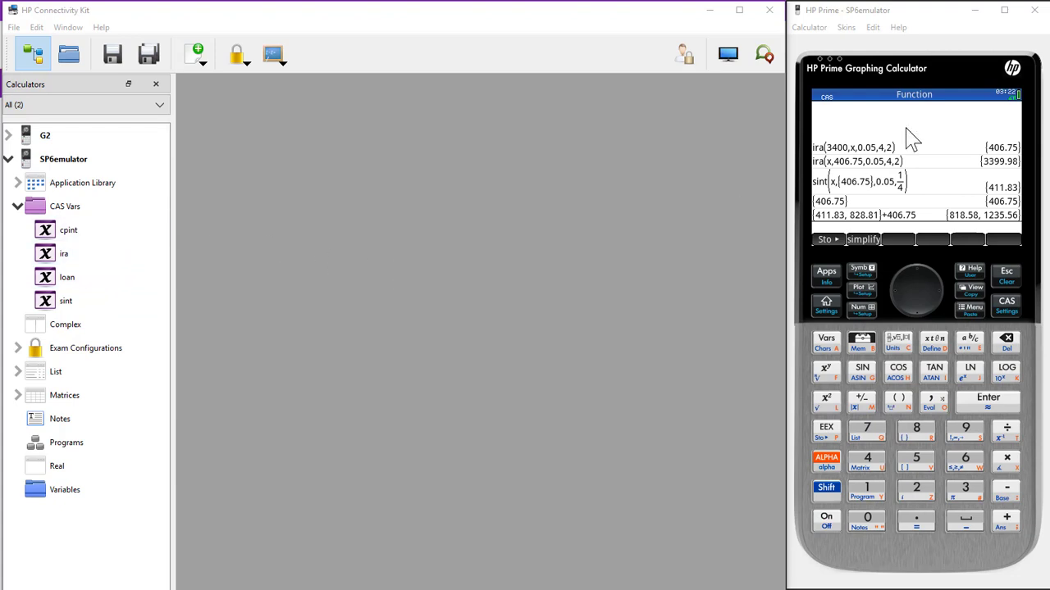
# Collapse SP6emulator and expand the G2 calculator's CAS Vars node
pyautogui.click(10, 159)
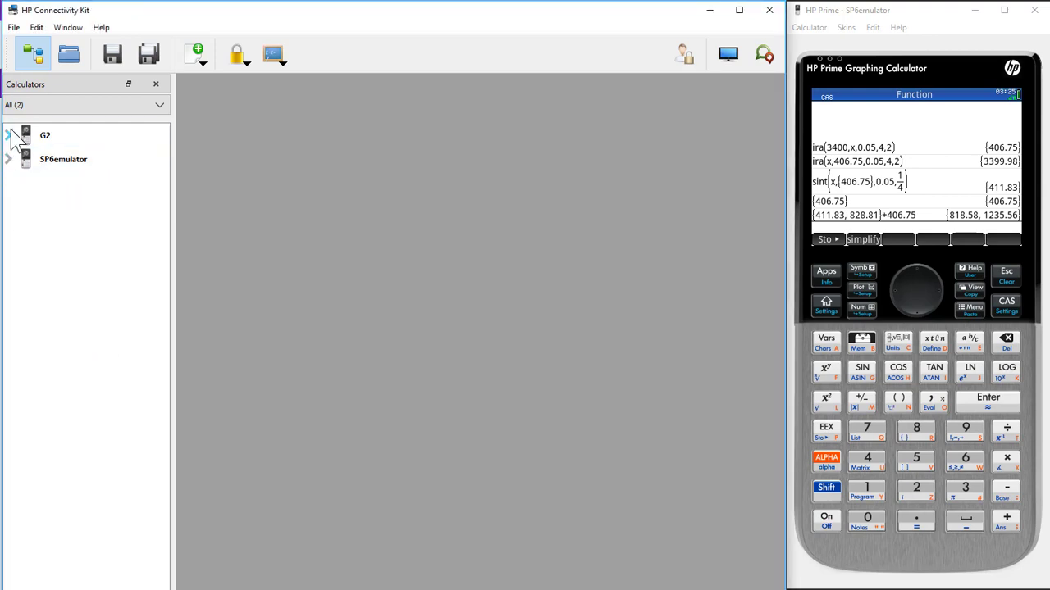
pyautogui.click(9, 135)
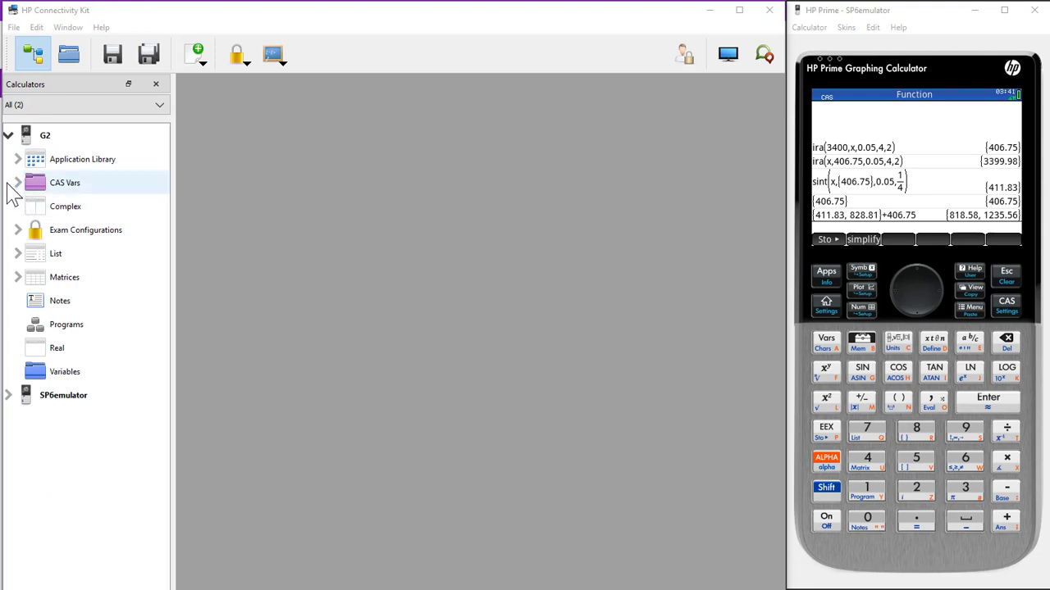
pyautogui.click(18, 183)
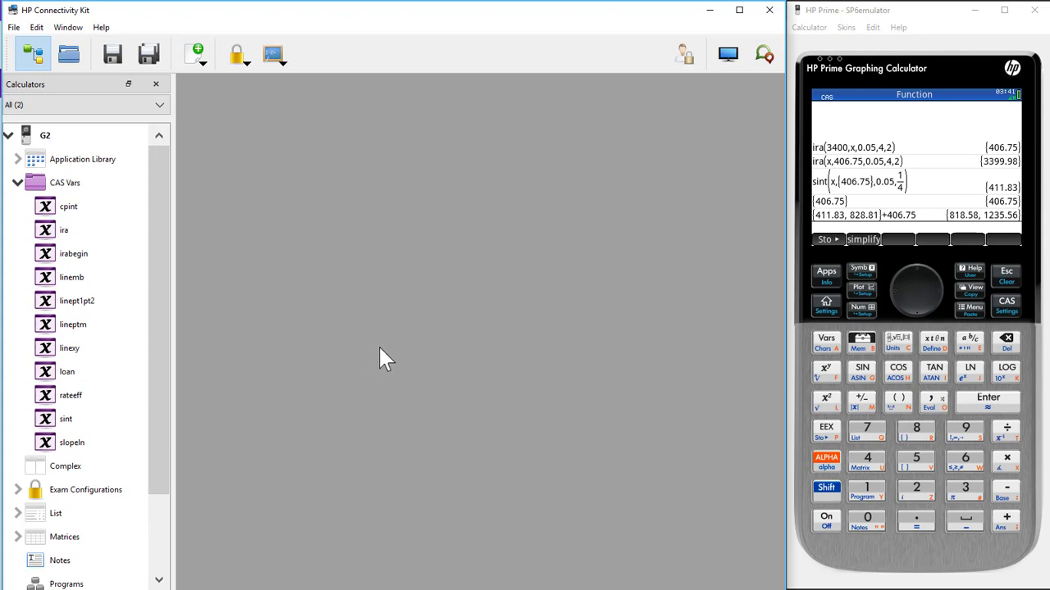
# Bring the calculator emulator window to the front
pyautogui.click(943, 264)
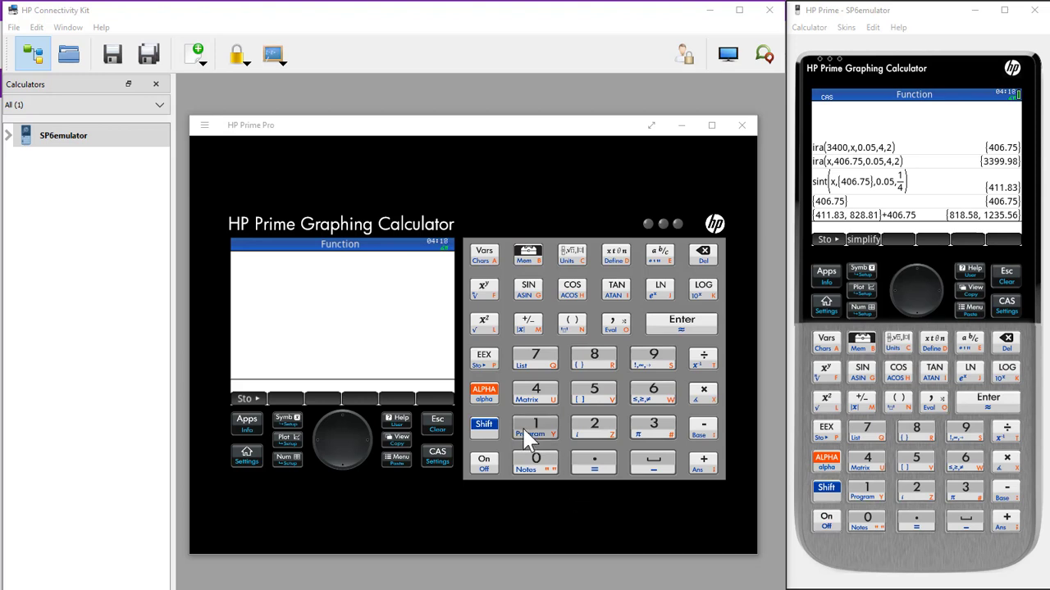
# From the Program Catalog, create a program named 'shell' with the CAS option ticked
pyautogui.click(486, 425)
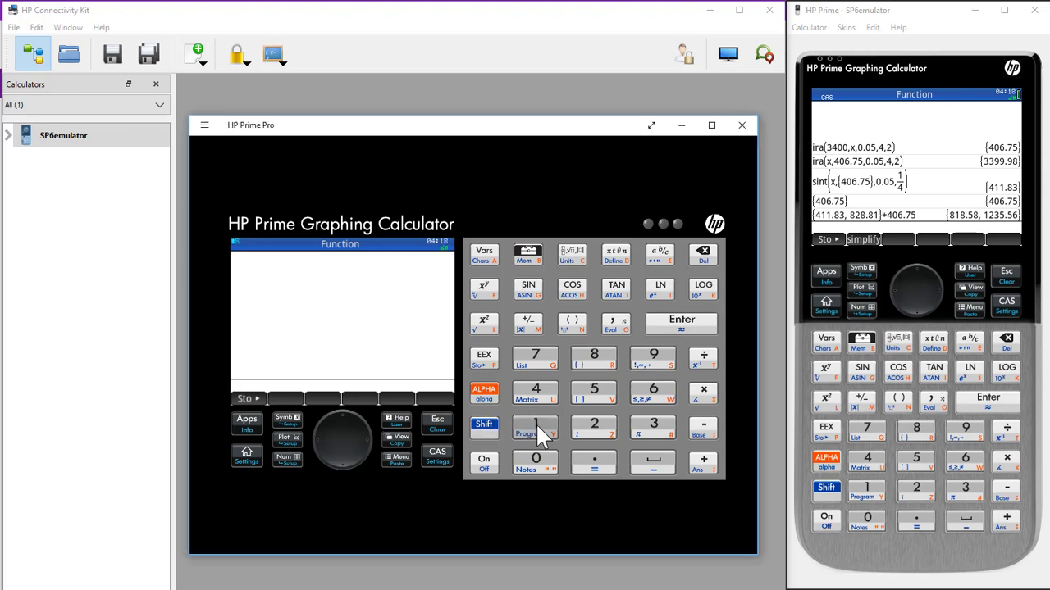
pyautogui.click(536, 422)
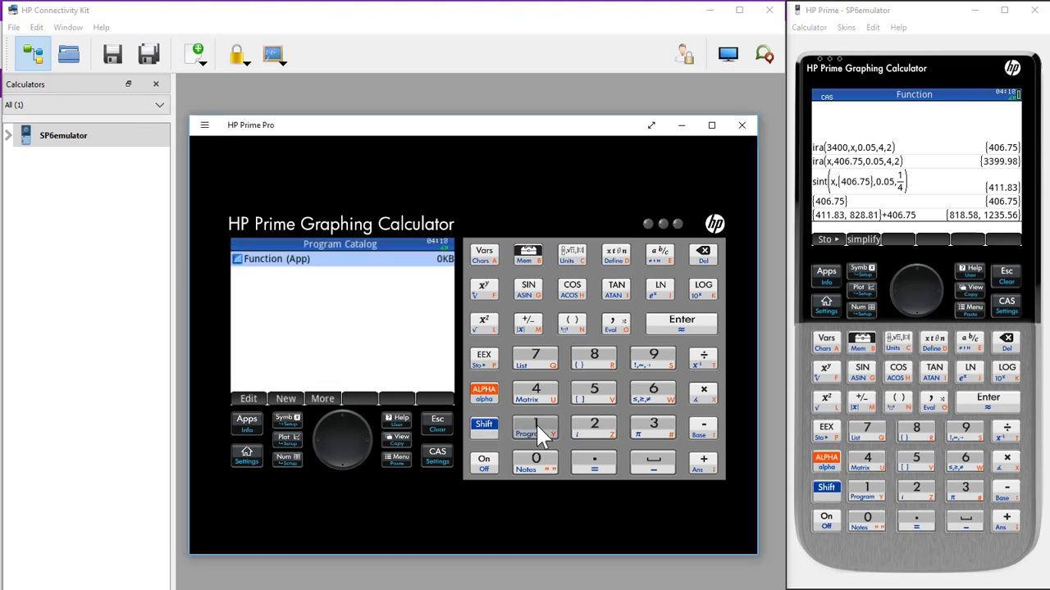
pyautogui.click(287, 399)
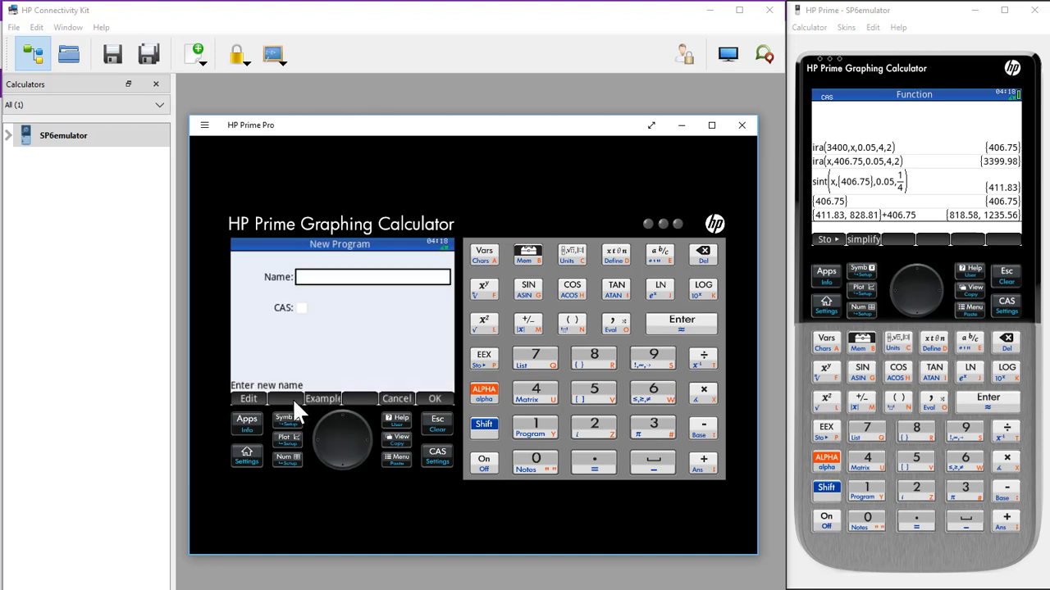
pyautogui.write('she')
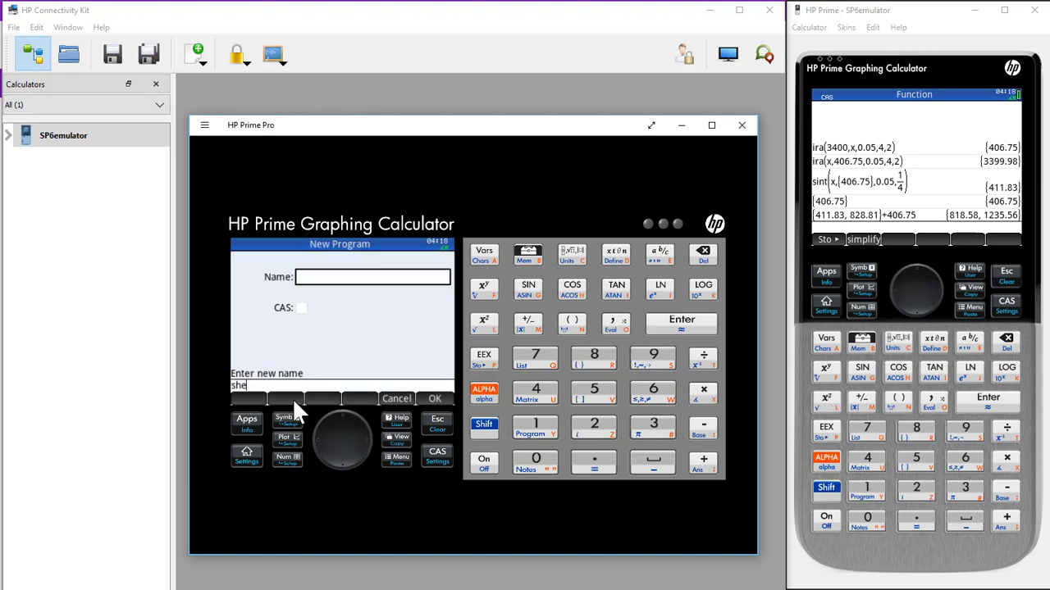
pyautogui.write('ll')
pyautogui.click(421, 397)
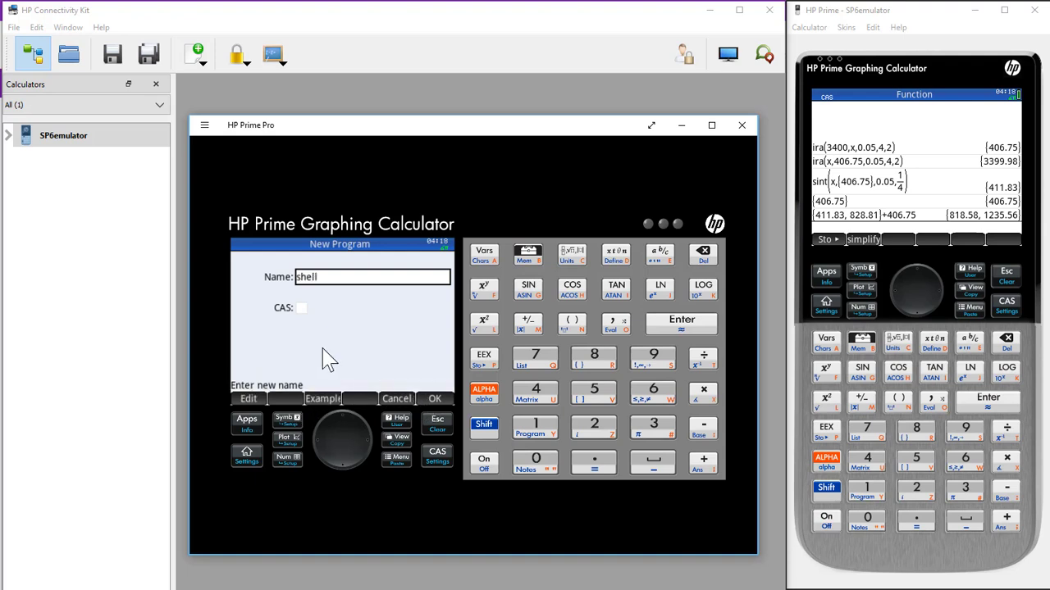
pyautogui.click(300, 310)
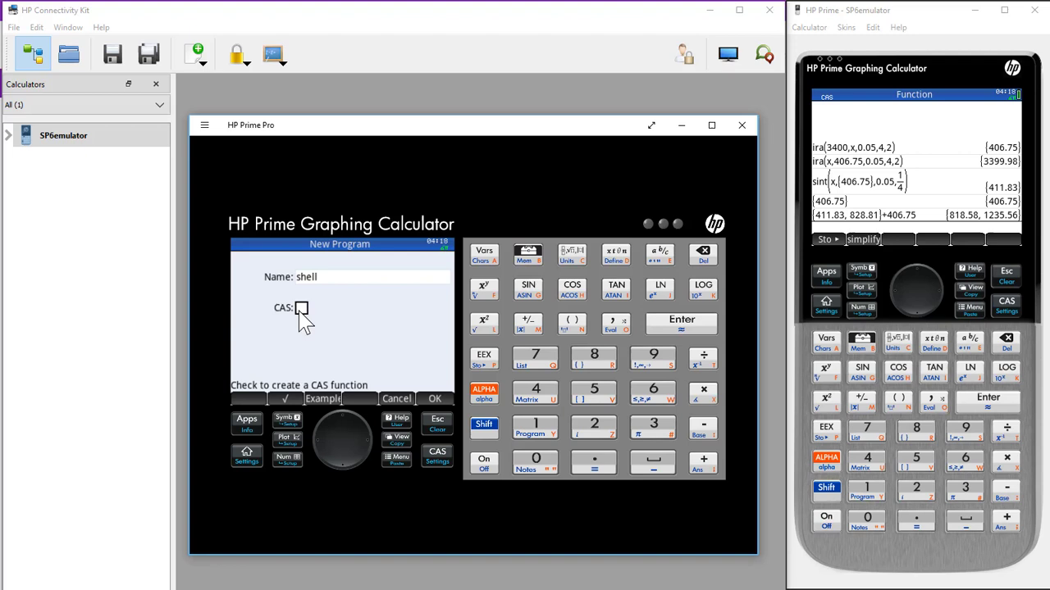
pyautogui.click(300, 310)
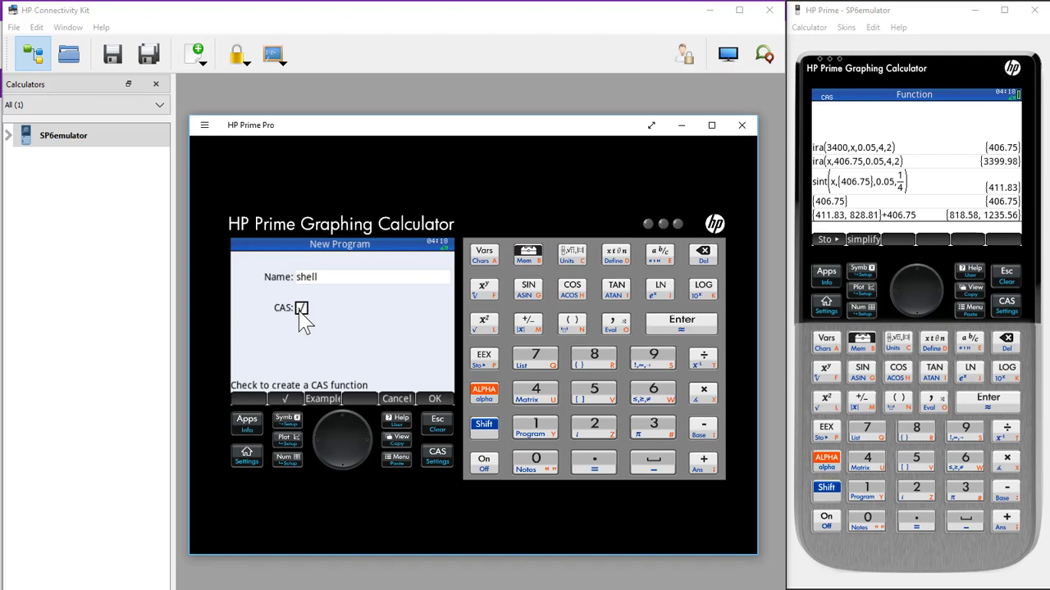
pyautogui.click(425, 394)
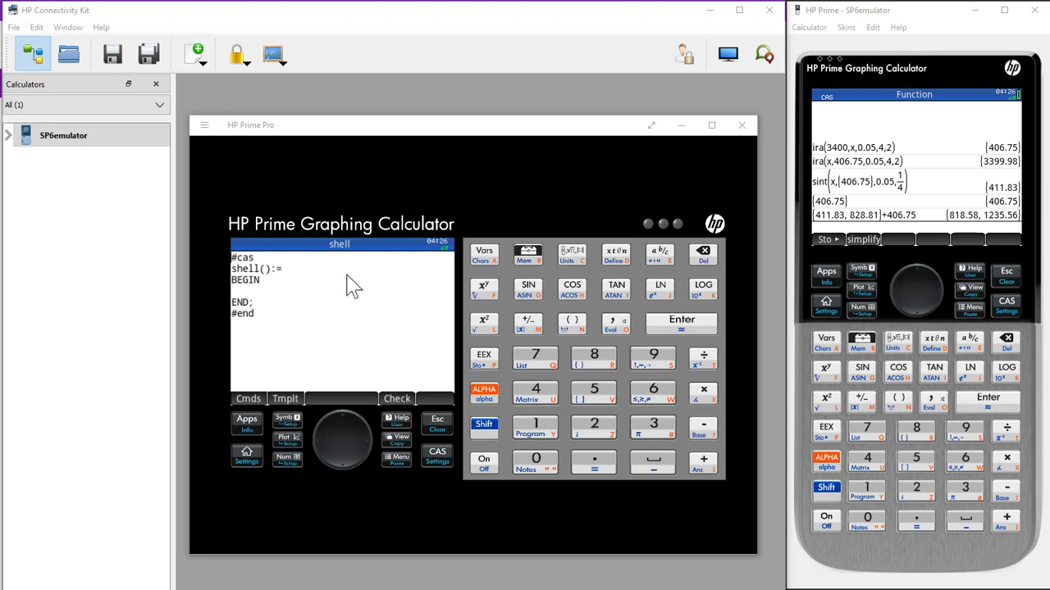
# Give shell parameters x,y,z and a 'code' placeholder line, then pass the syntax check
pyautogui.click(265, 271)
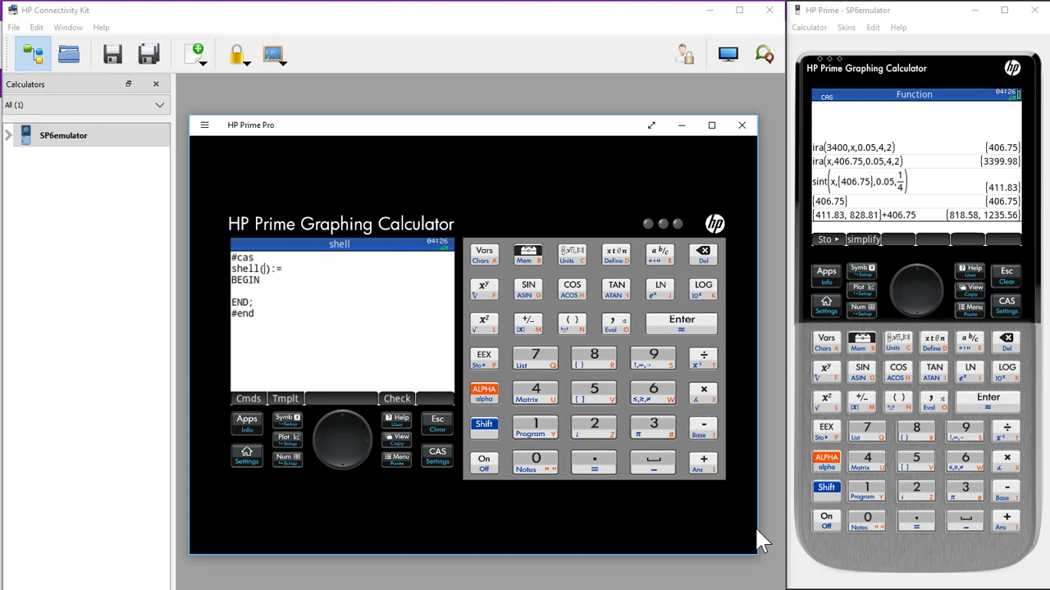
pyautogui.write('x')
pyautogui.write(',y')
pyautogui.write(',')
pyautogui.write('z')
pyautogui.click(239, 292)
pyautogui.write('code')
pyautogui.click(398, 399)
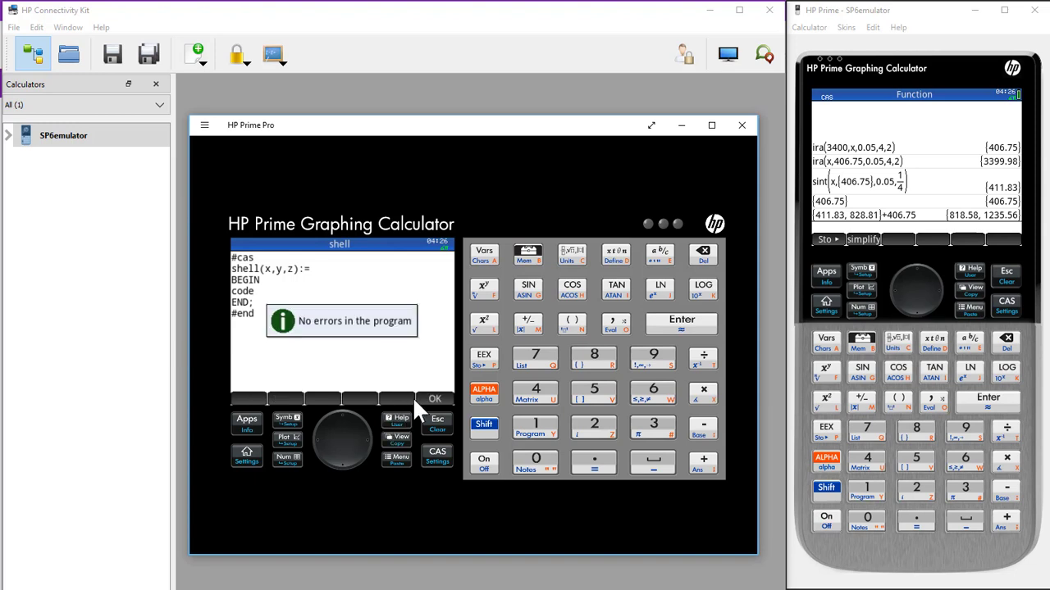
pyautogui.click(444, 397)
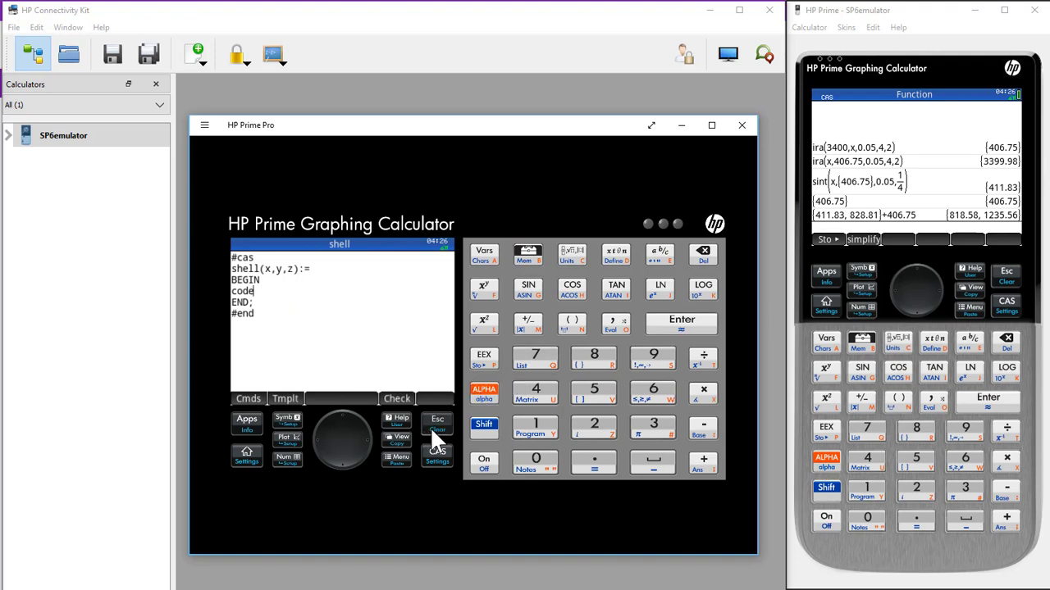
# Exit the shell editor back to the Program Catalog
pyautogui.click(438, 421)
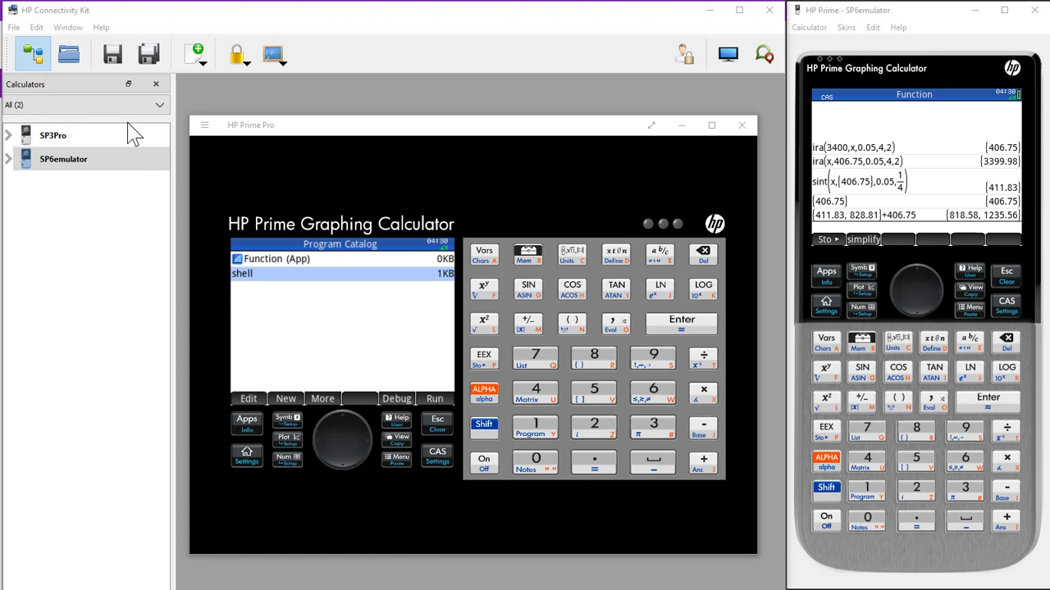
# Open the shell program under SP3Pro > Programs in the Calculators pane
pyautogui.click(9, 136)
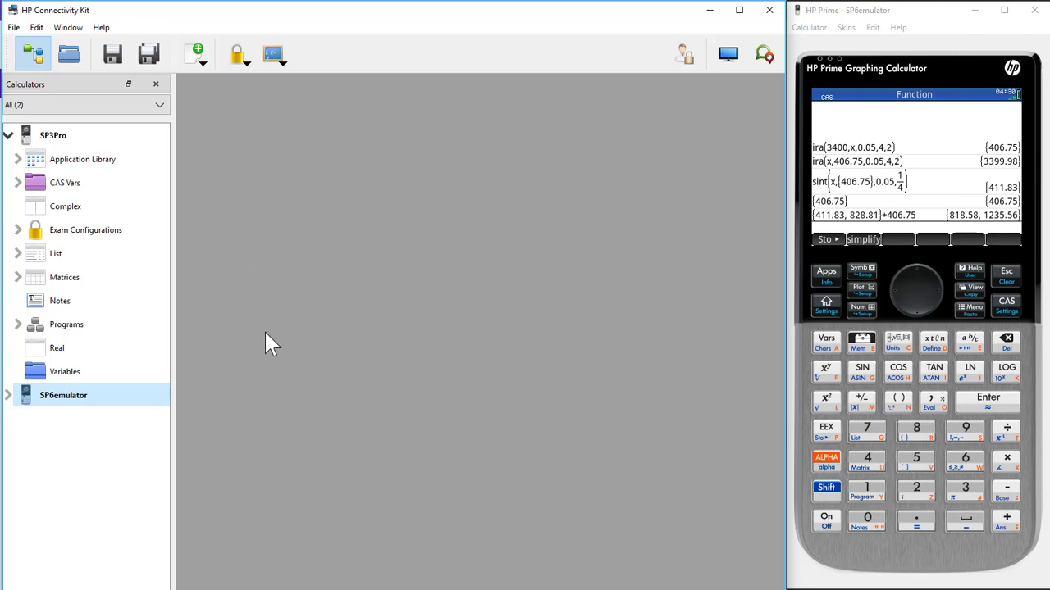
pyautogui.click(18, 325)
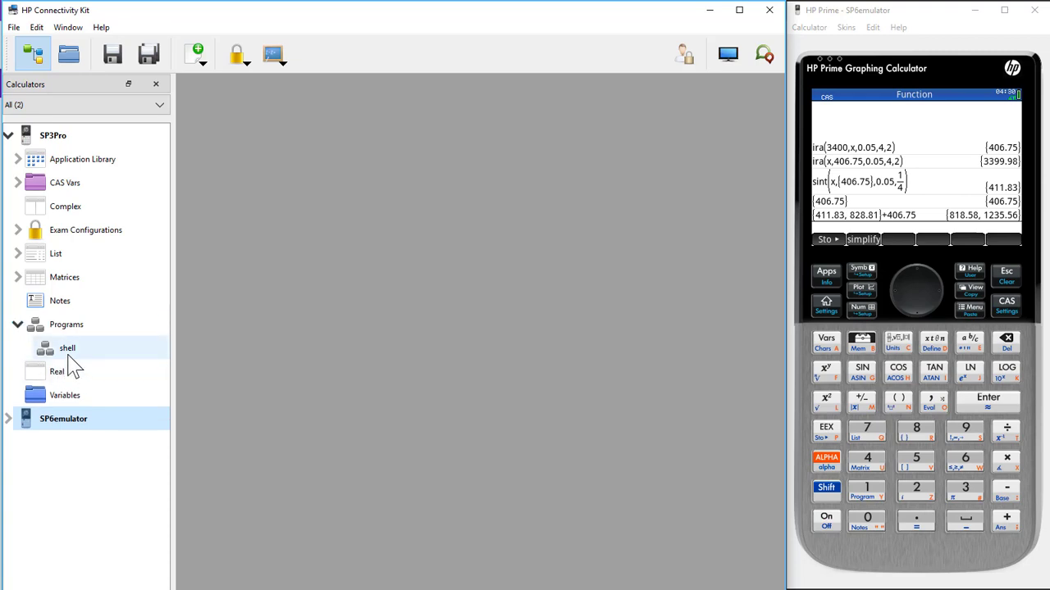
pyautogui.doubleClick(69, 356)
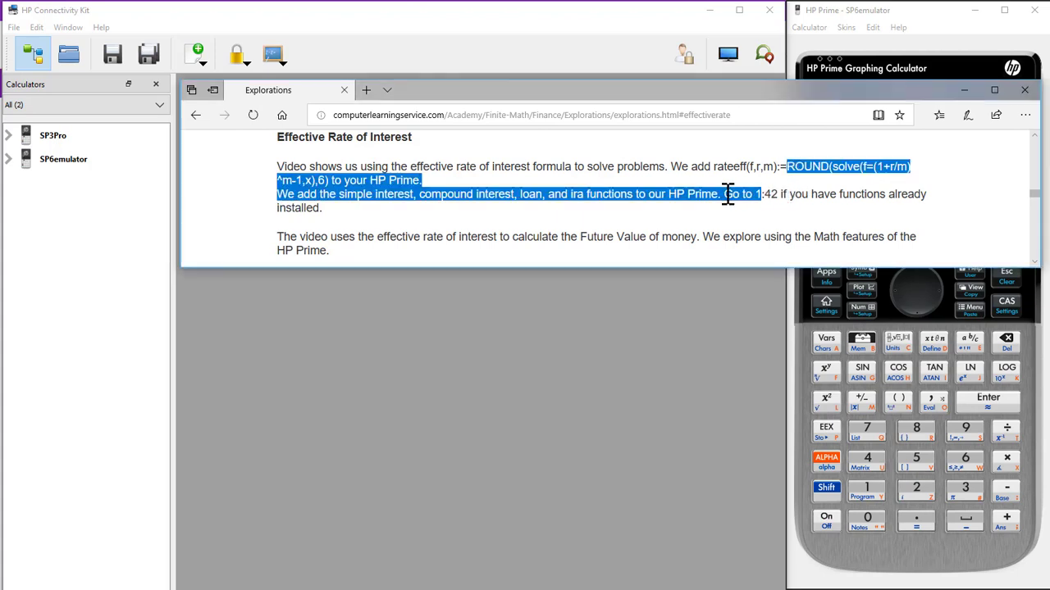
# Copy the expression ROUND(solve(f=(1+r/m)^m-1,x),6) from the Edge page, then return to the Connectivity Kit
pyautogui.moveTo(789, 168)
pyautogui.mouseDown()
pyautogui.moveTo(515, 194)
pyautogui.moveTo(331, 185)
pyautogui.mouseUp()
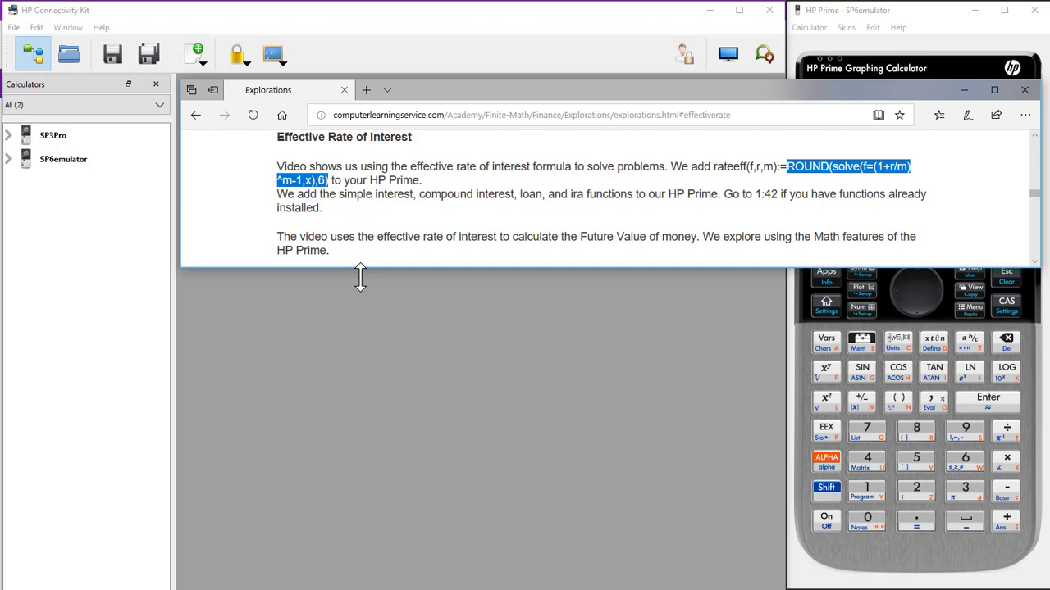
pyautogui.click(361, 375)
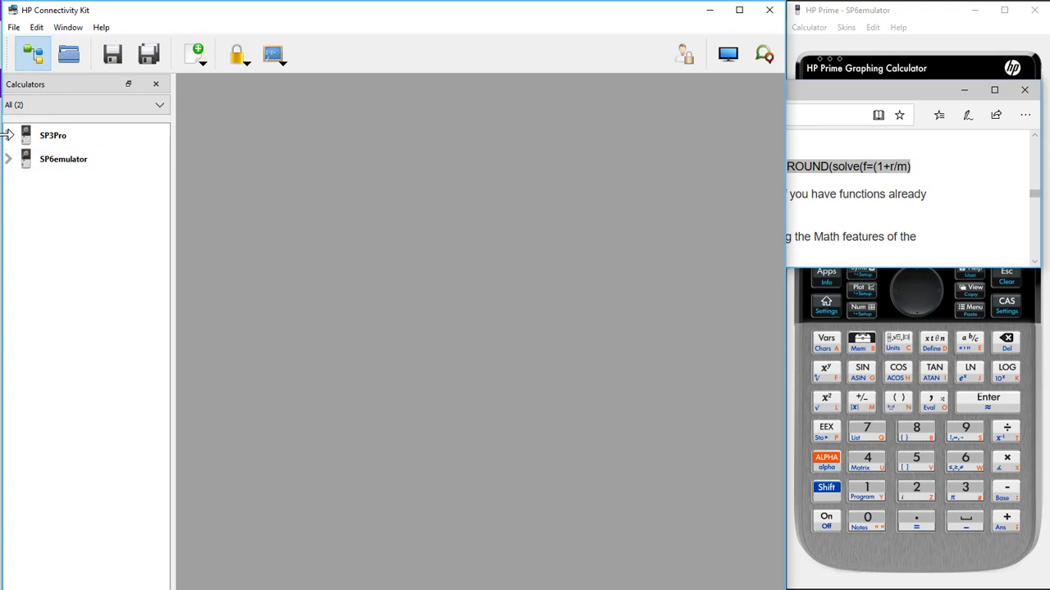
# Open the shell program's code from SP3Pro's Programs folder
pyautogui.click(10, 137)
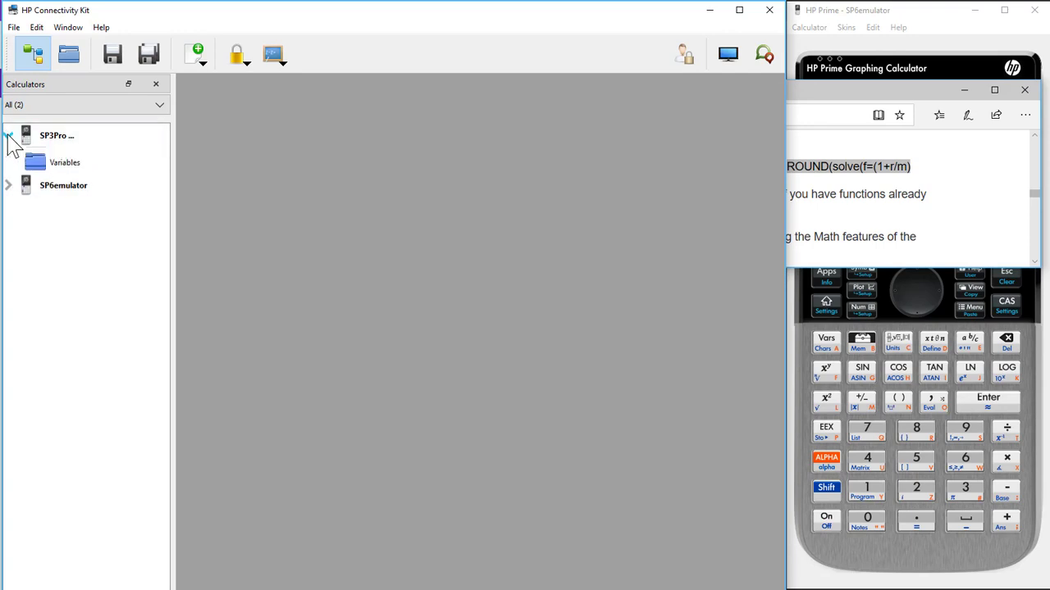
pyautogui.click(59, 349)
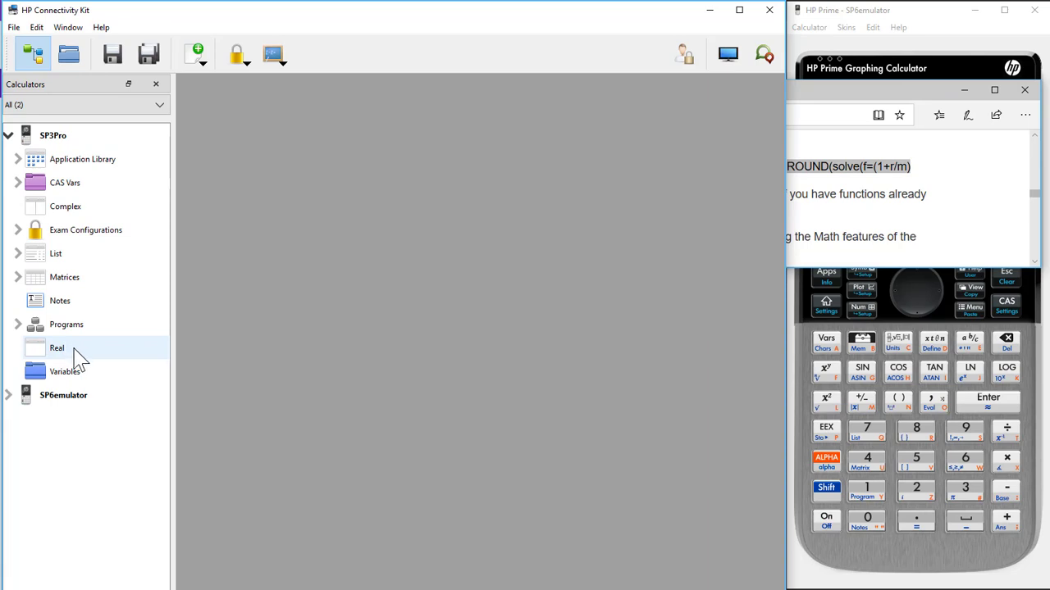
pyautogui.click(69, 333)
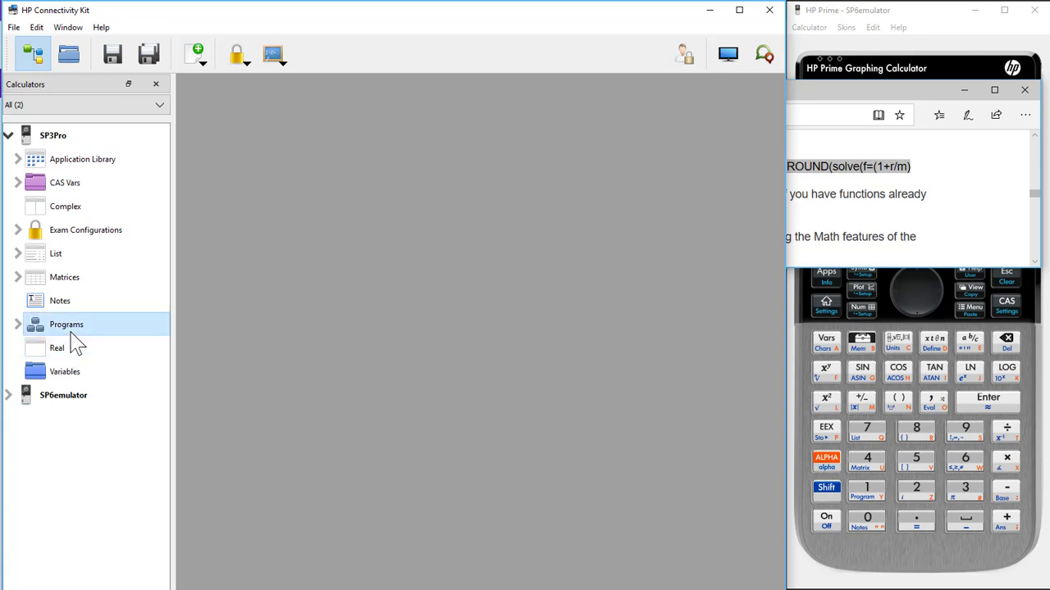
pyautogui.doubleClick(70, 333)
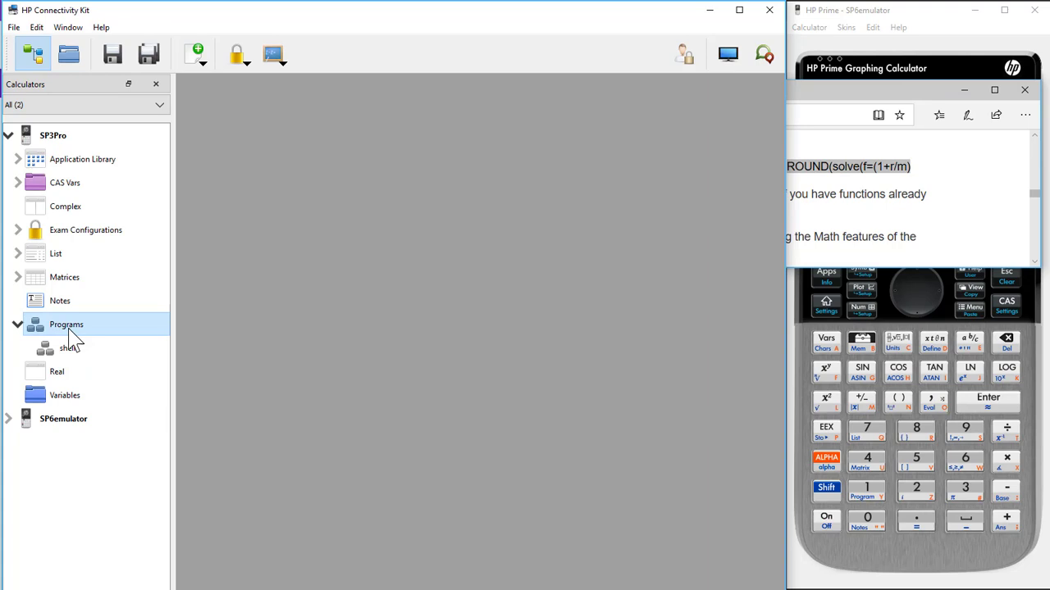
pyautogui.doubleClick(70, 348)
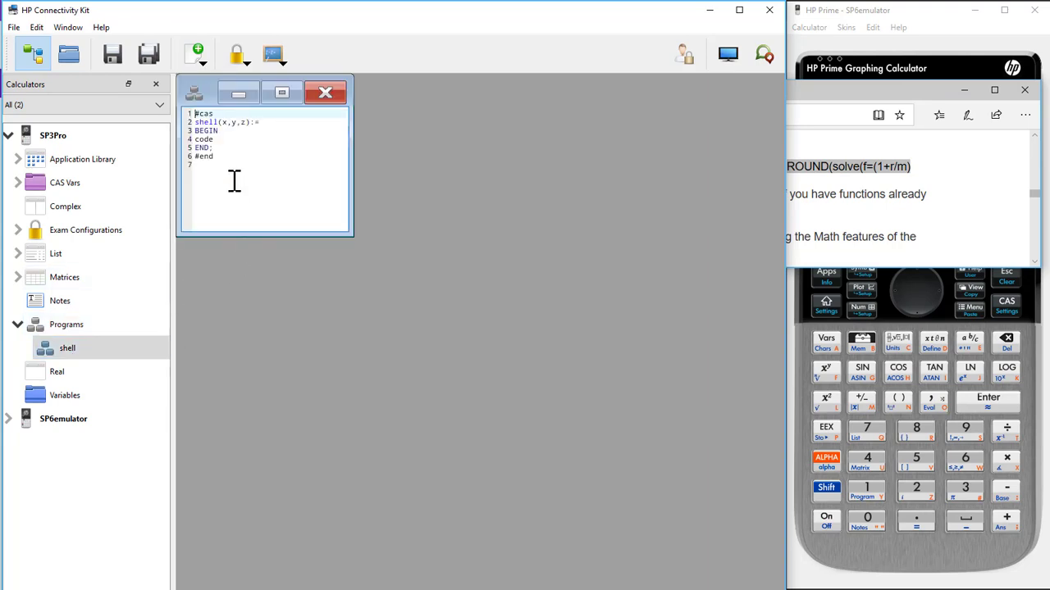
# Change the header to rateeff(f,r,m), paste the ROUND(solve(...),6) body over code, and save
pyautogui.click(243, 123)
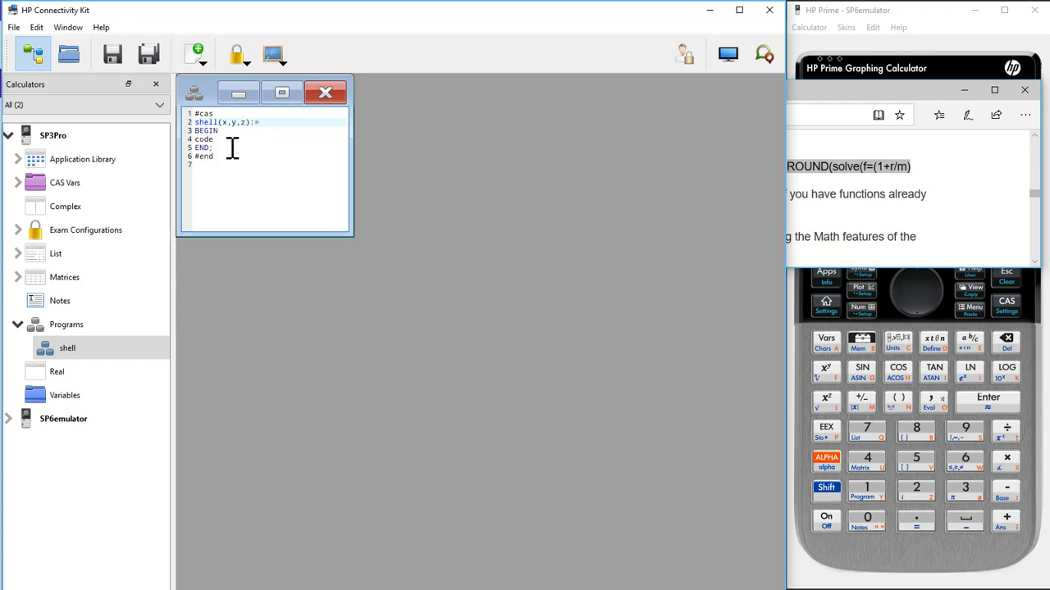
pyautogui.press('BackSpace')
pyautogui.press('BackSpace')
pyautogui.press('BackSpace')
pyautogui.press('BackSpace')
pyautogui.write('f,r')
pyautogui.write(',m')
pyautogui.doubleClick(207, 121)
pyautogui.write('rat')
pyautogui.write('eeff(f')
pyautogui.doubleClick(205, 140)
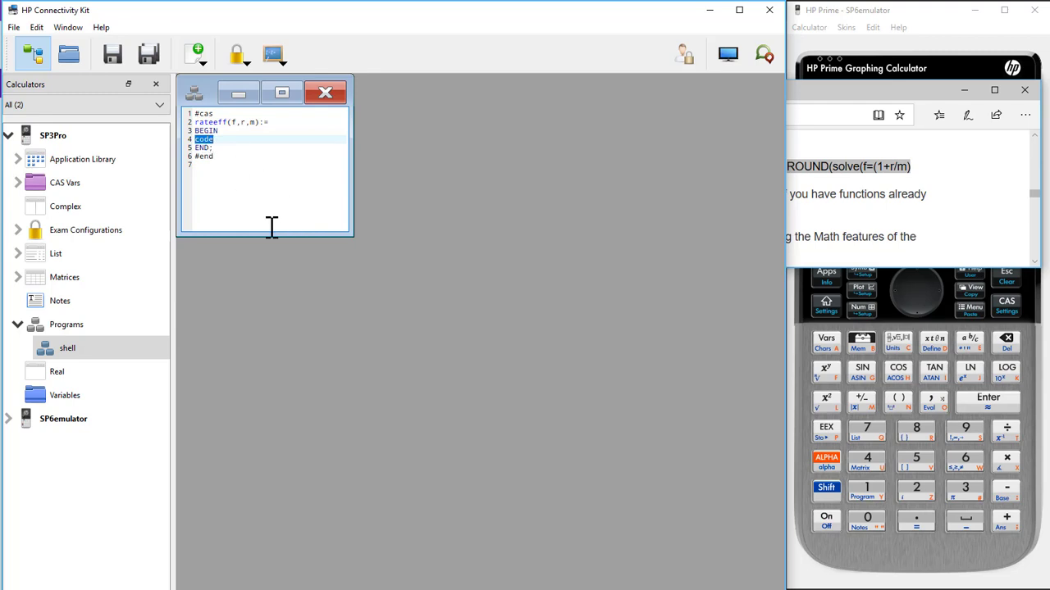
pyautogui.write('ROUND(solve(f=(1+r/m)^m-1,x),6)')
pyautogui.click(114, 62)
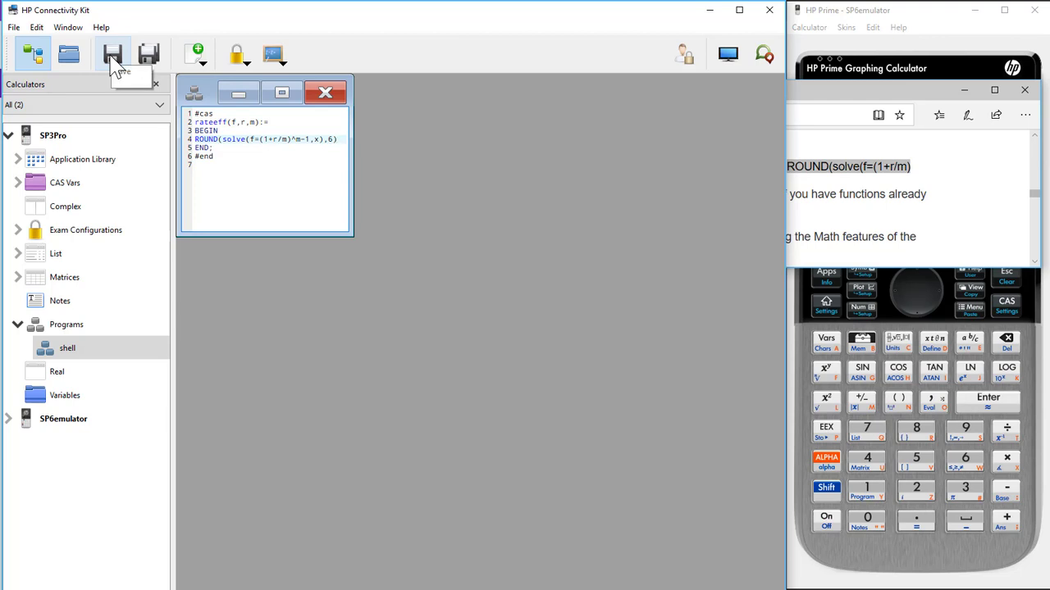
pyautogui.click(727, 54)
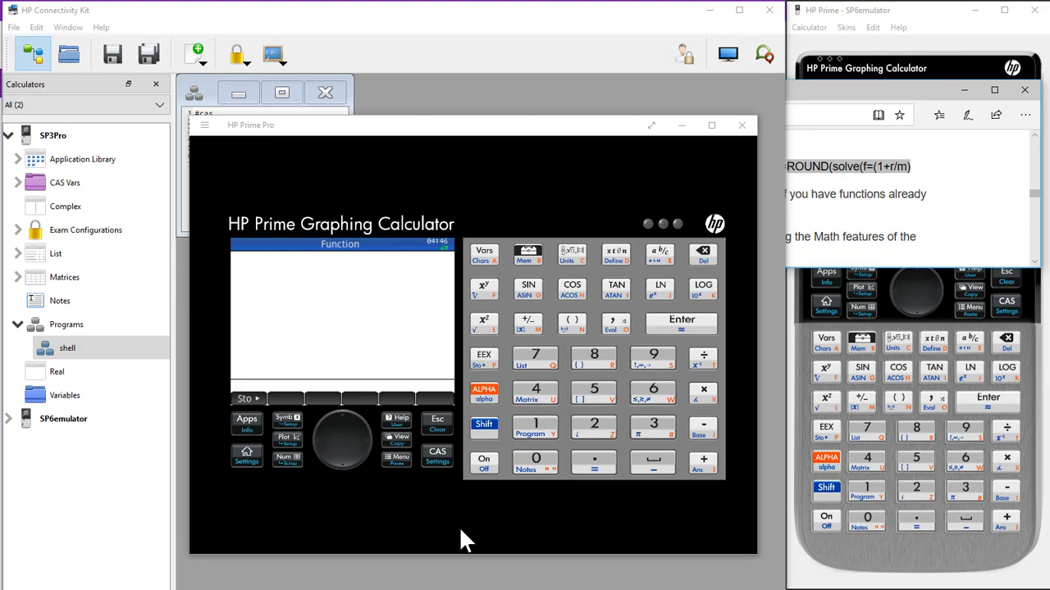
pyautogui.click(487, 422)
pyautogui.click(547, 419)
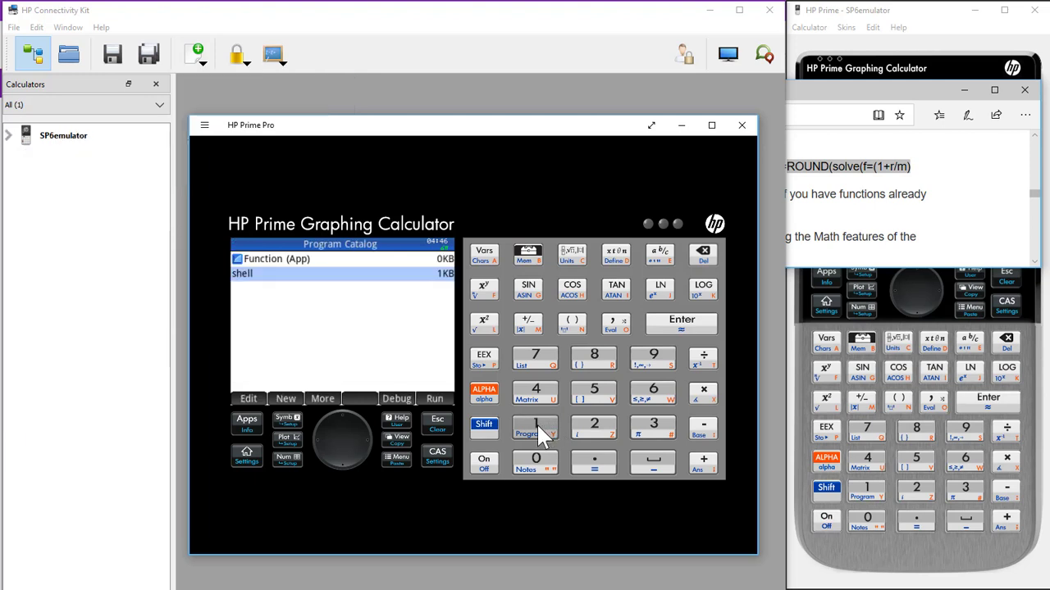
pyautogui.click(247, 393)
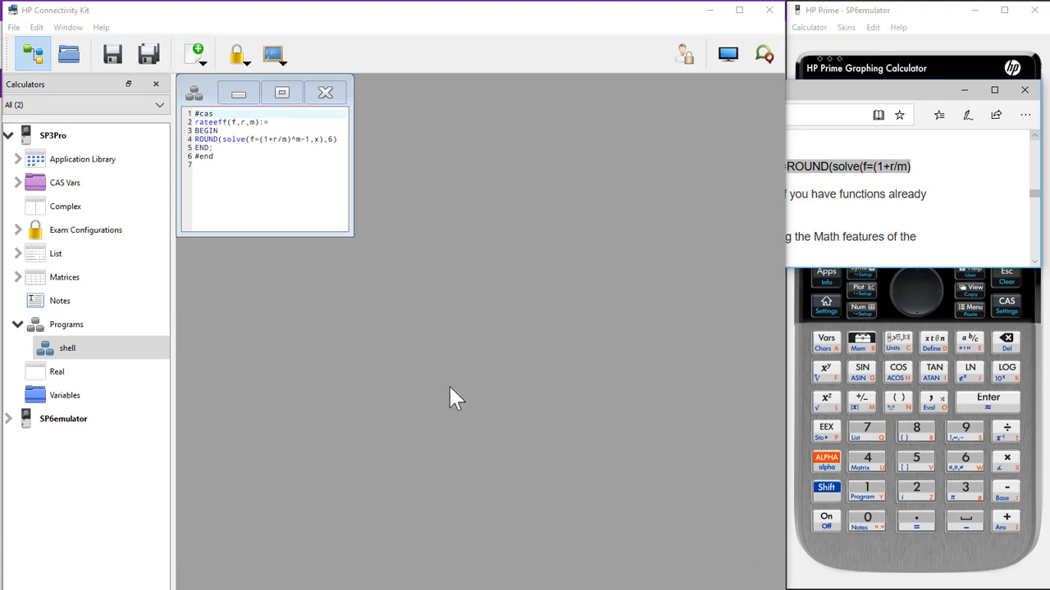
# Rename SP3Pro's shell program to rateeff in the Programs tree and select it
pyautogui.rightClick(92, 353)
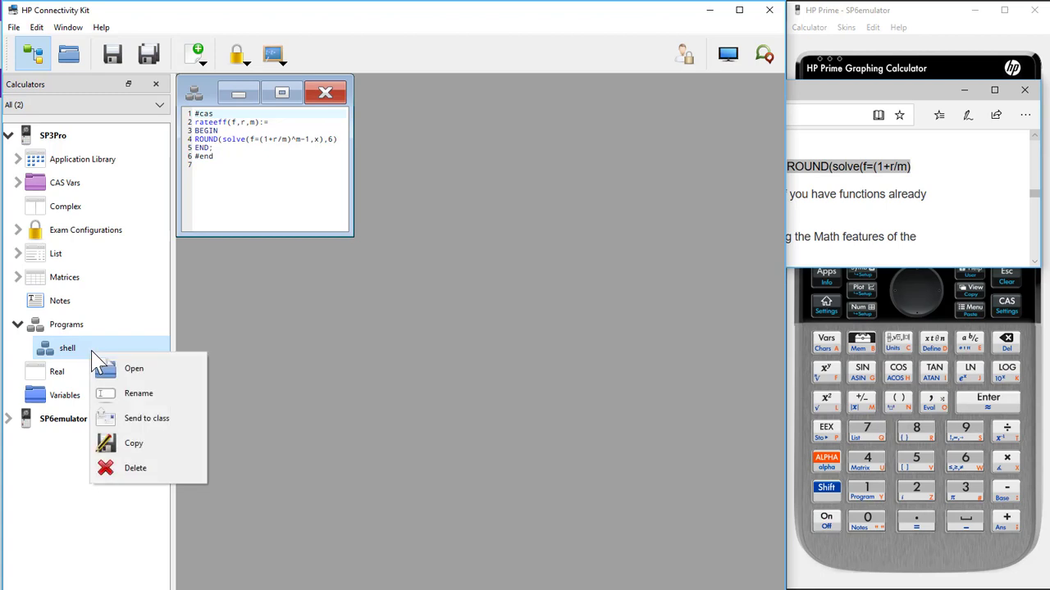
pyautogui.click(156, 398)
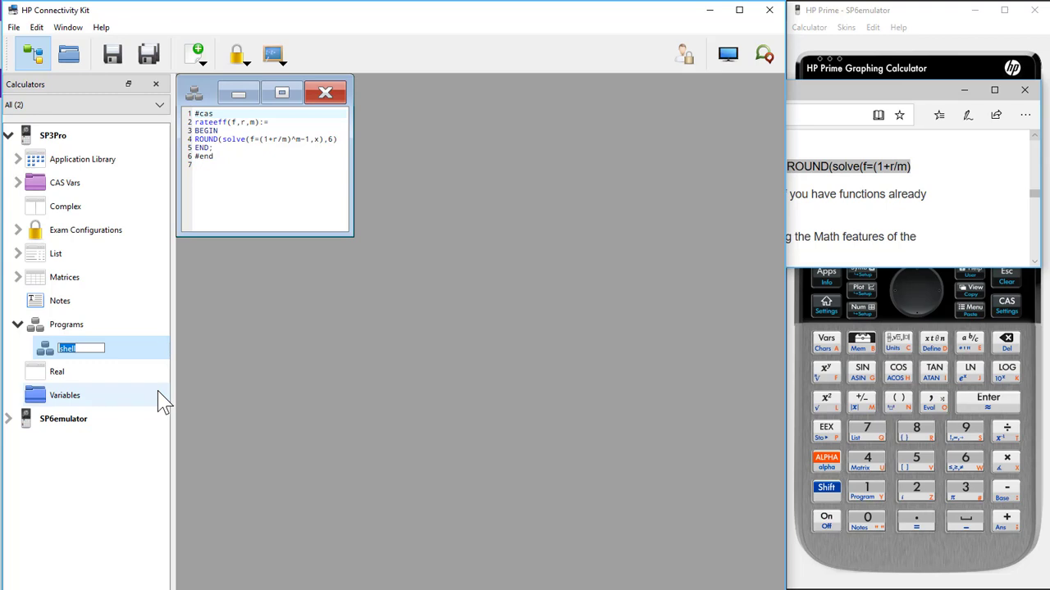
pyautogui.write('rateeff')
pyautogui.press('Return')
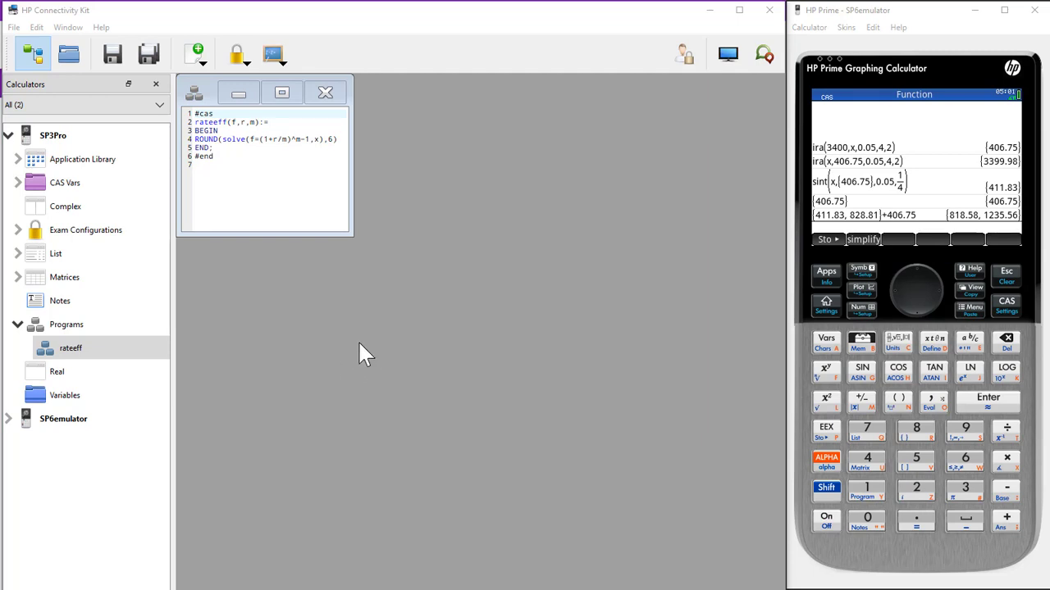
pyautogui.click(116, 354)
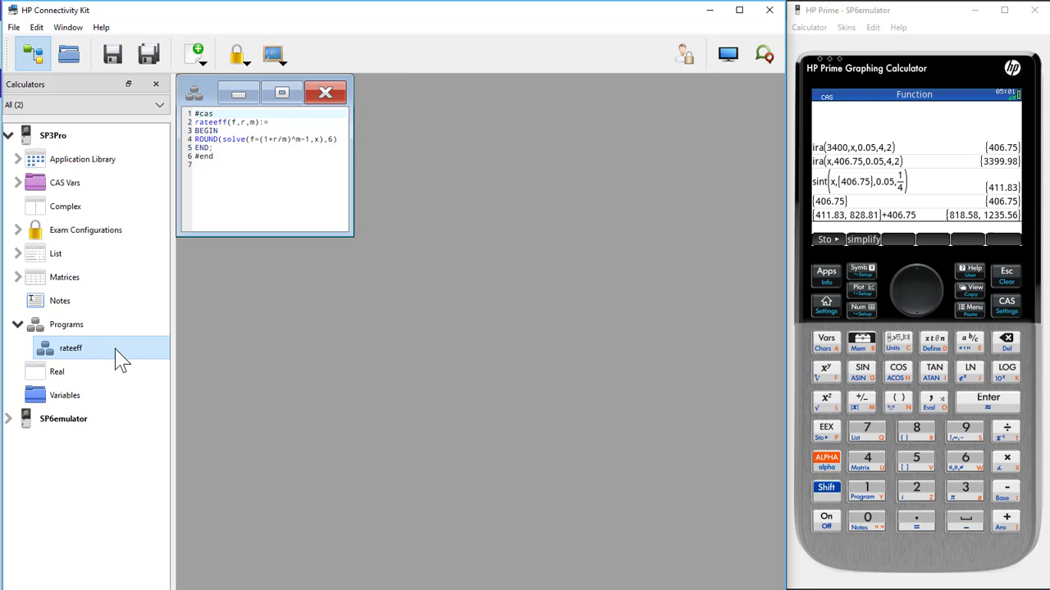
pyautogui.rightClick(116, 349)
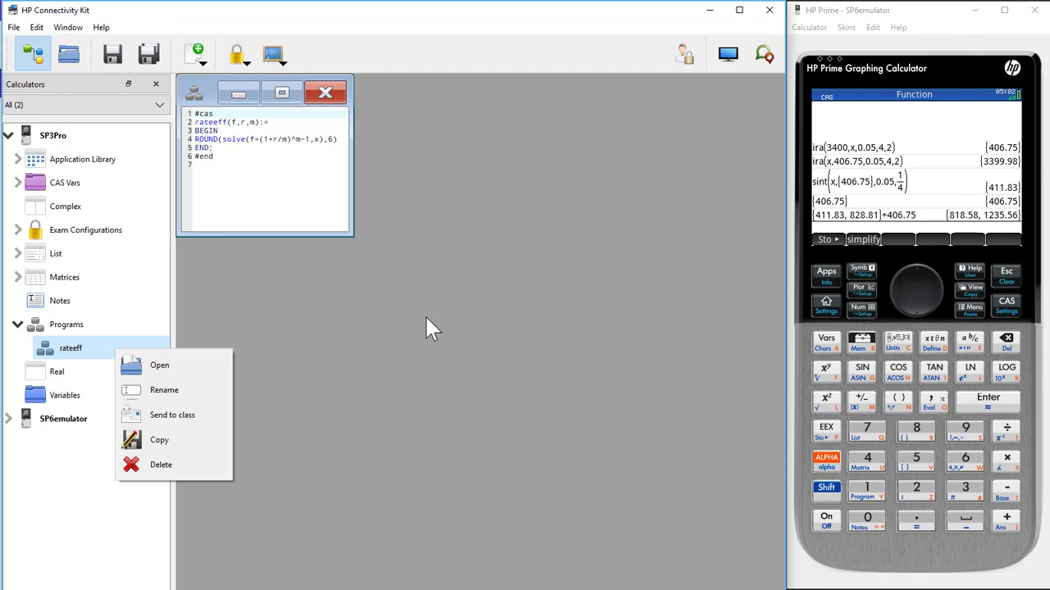
pyautogui.click(460, 319)
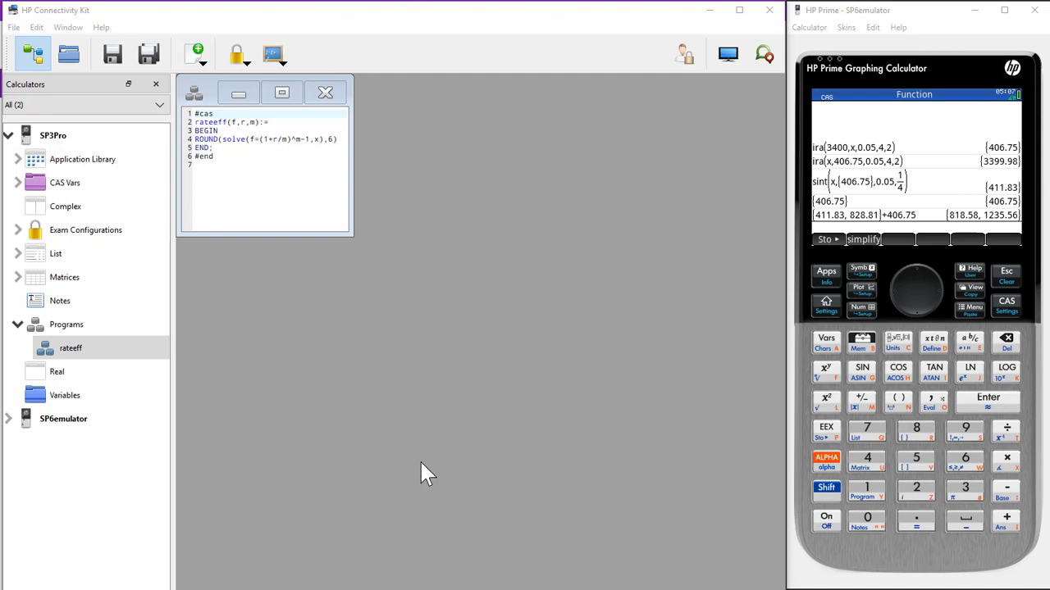